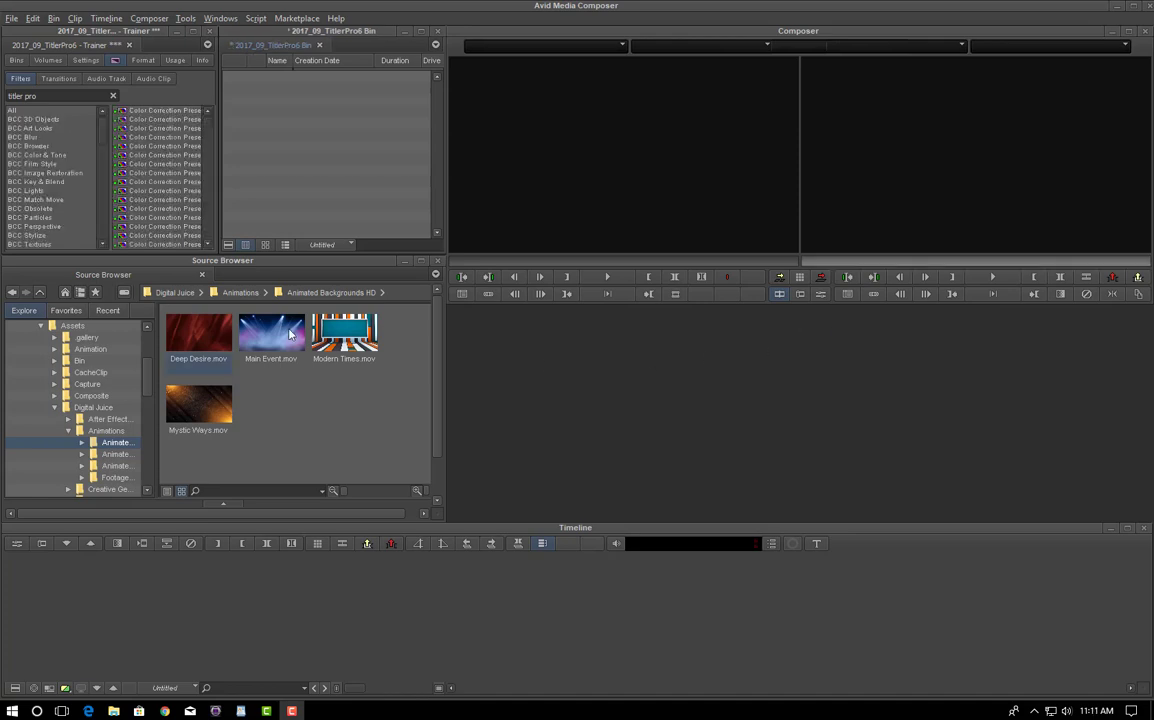
Step: Link the Deep Desire.mov background into the bin, load it as source, and edit it onto V1 of a new sequence
drag(196, 341, 262, 111)
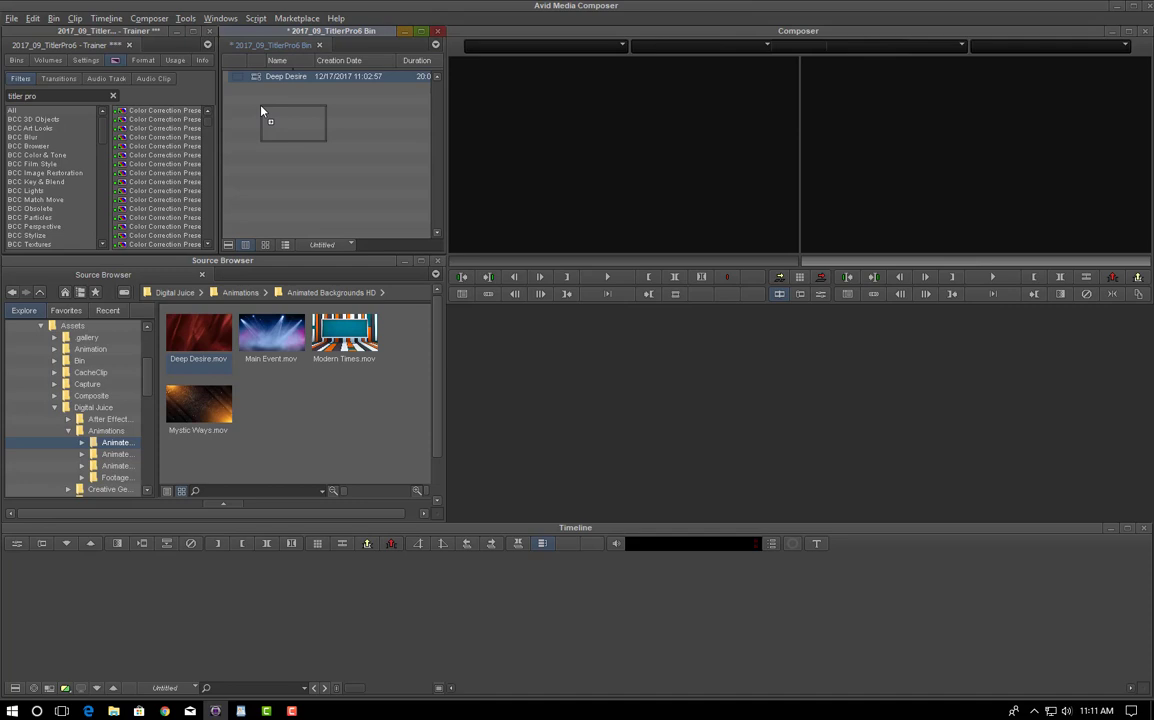
drag(230, 76, 663, 171)
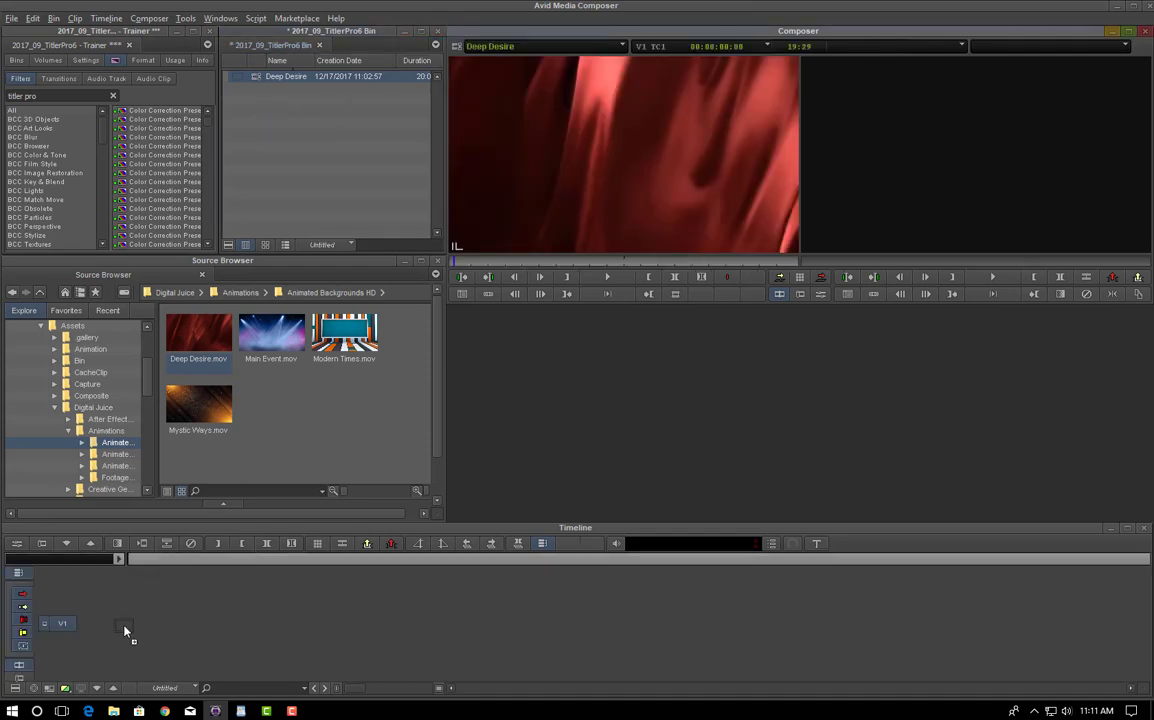
drag(124, 630, 124, 630)
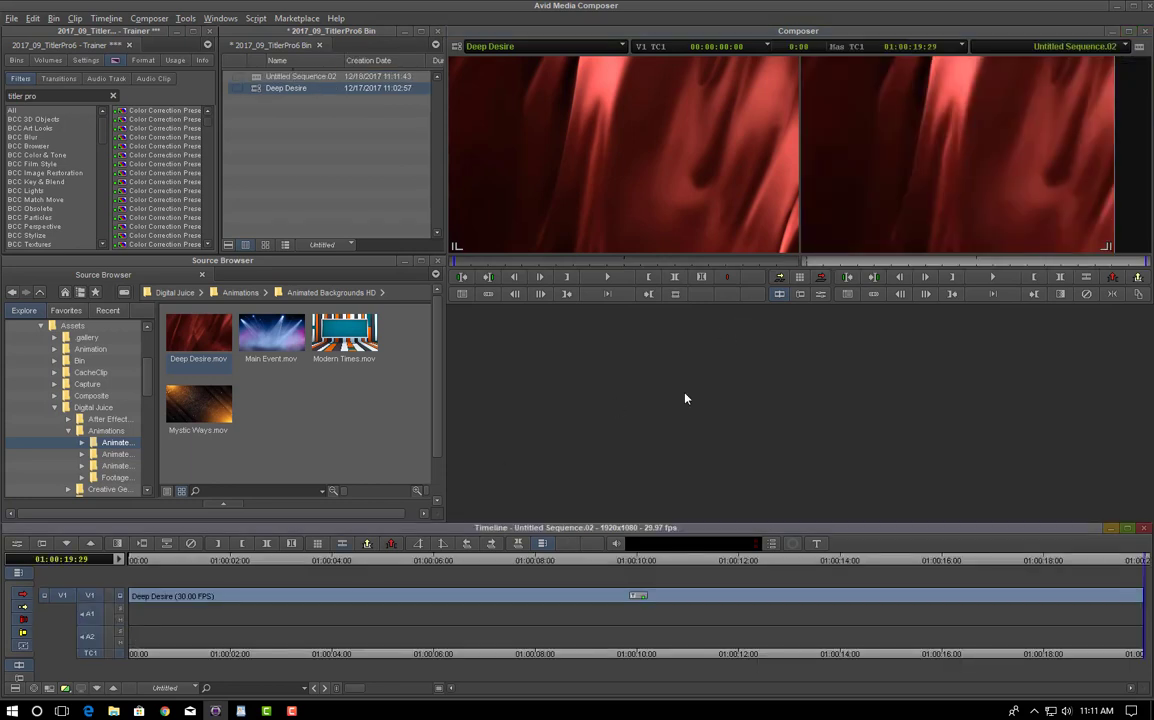
Step: Rename the new sequence in the bin to Credits
click(300, 77)
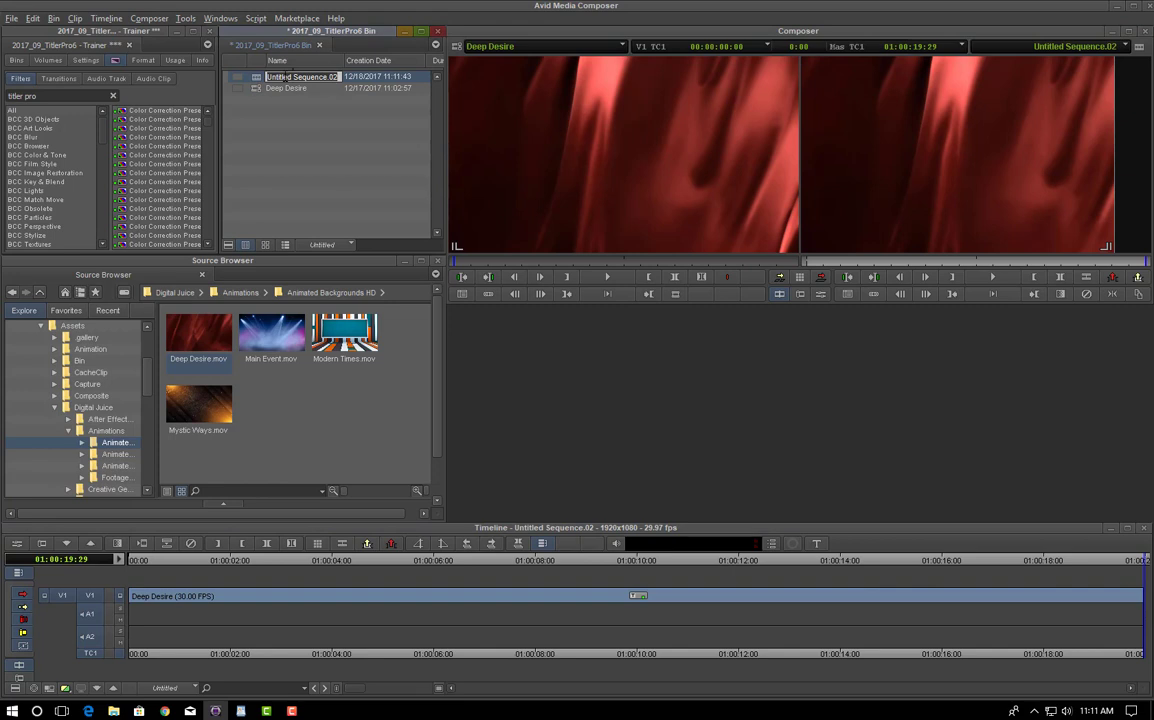
text(Credits)
key(Return)
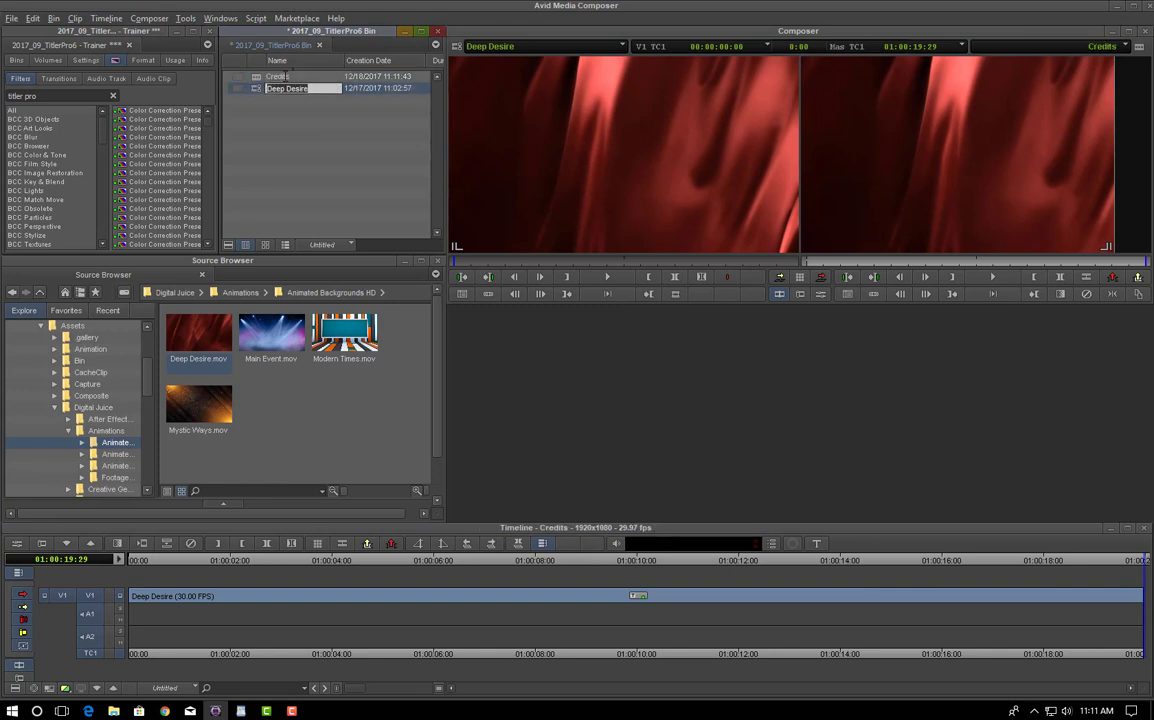
click(232, 76)
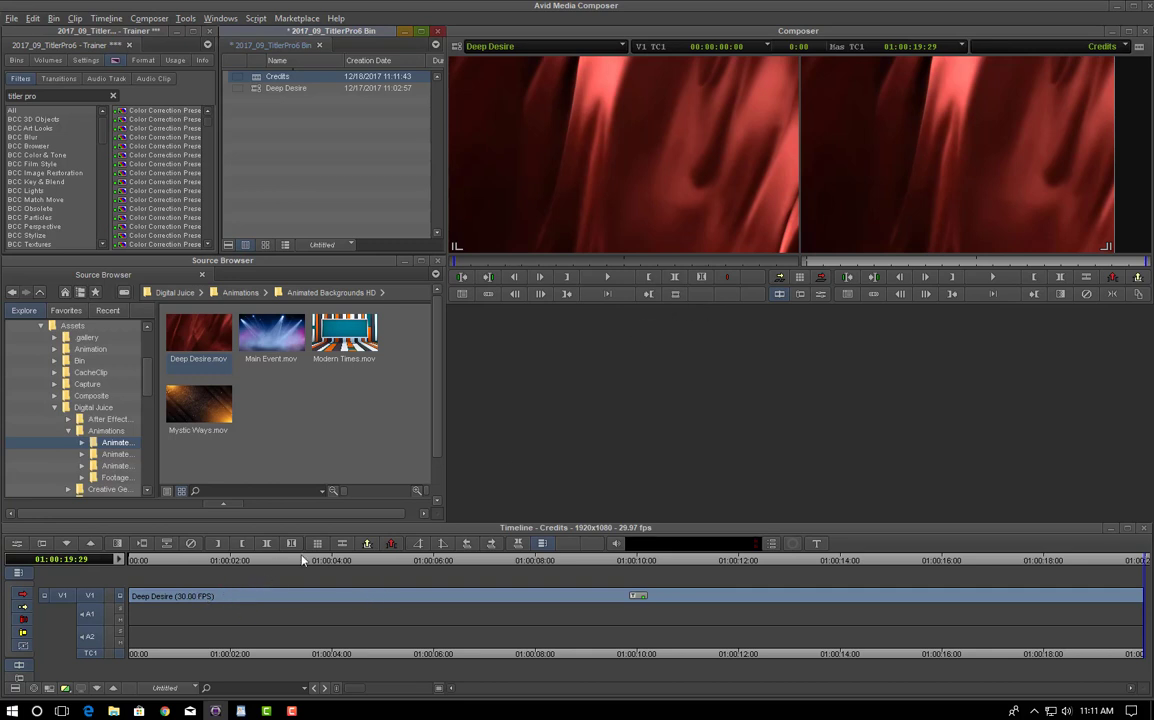
Step: Add a second video track to the Credits sequence, monitor V2, and make it the active track instead of V1
click(334, 535)
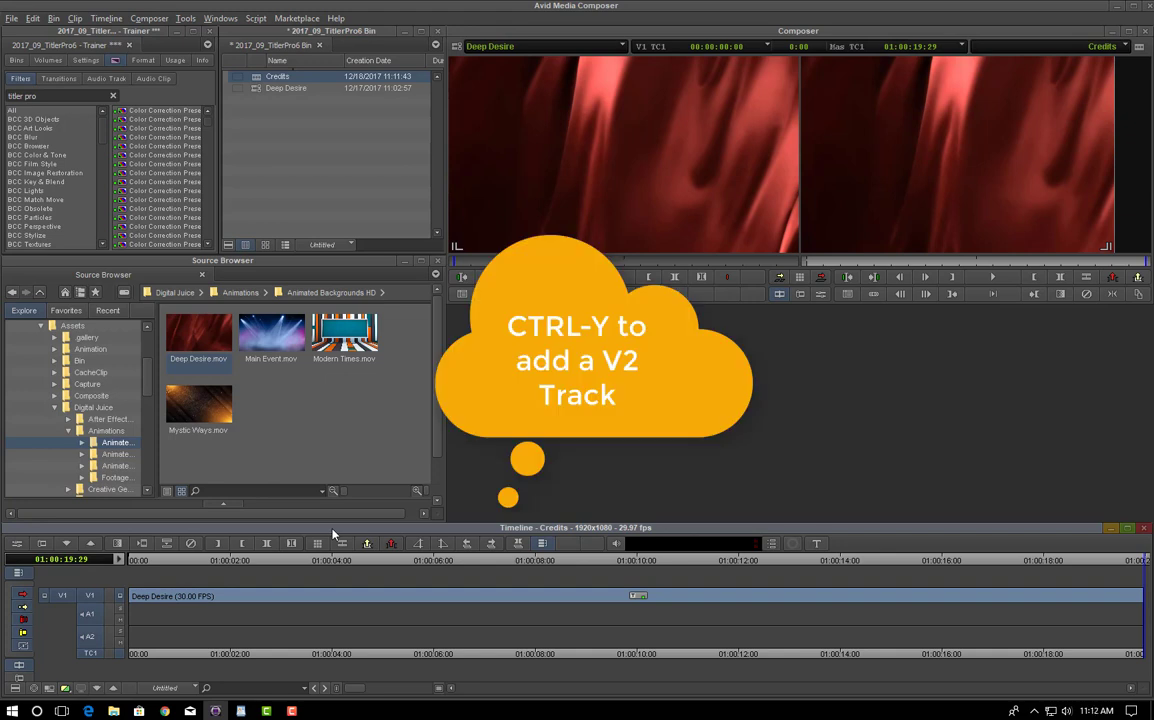
key(ctrl+y)
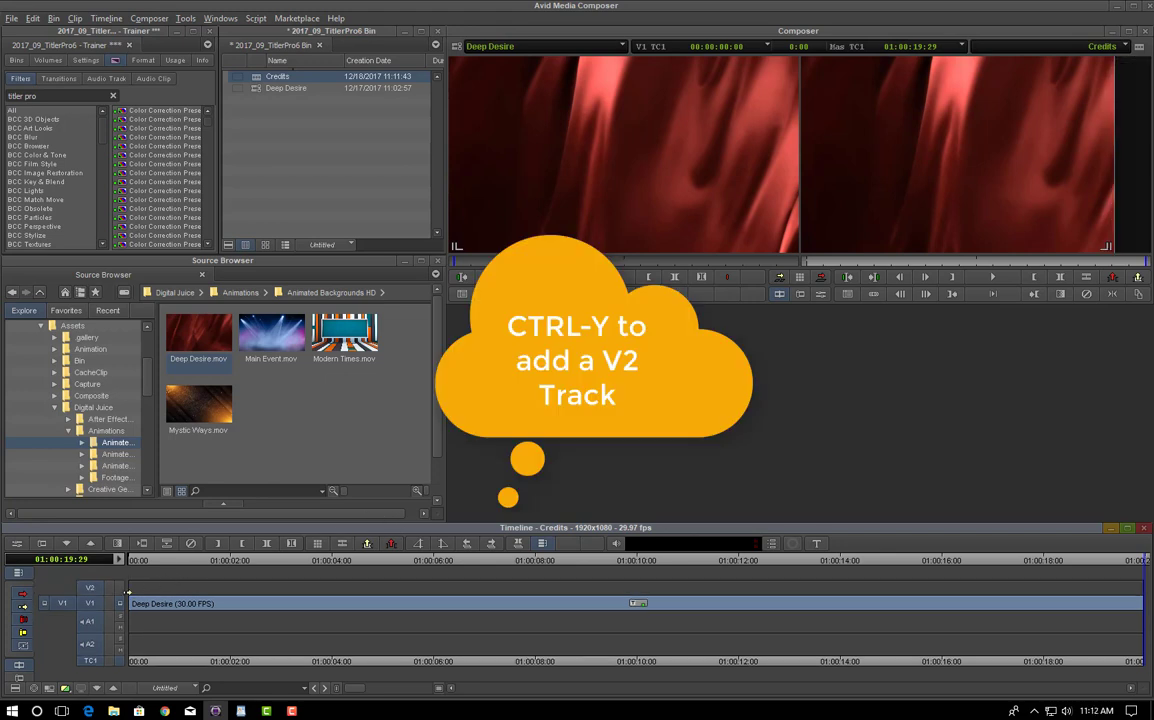
click(121, 589)
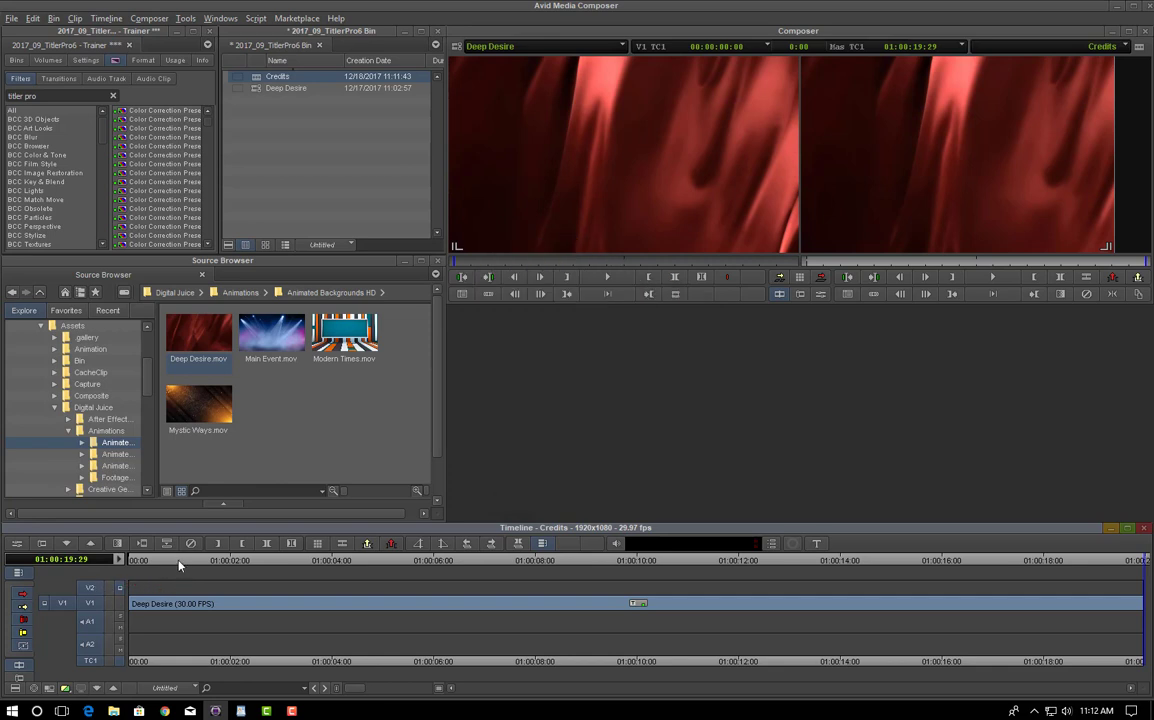
drag(179, 566, 194, 568)
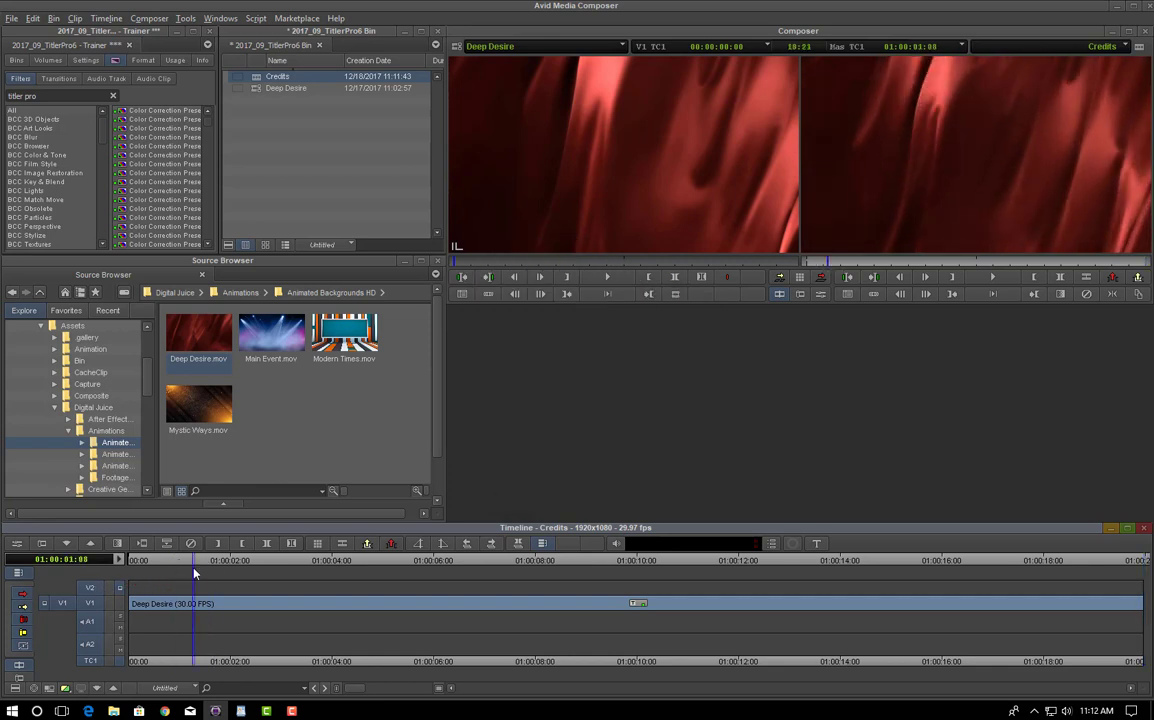
click(89, 592)
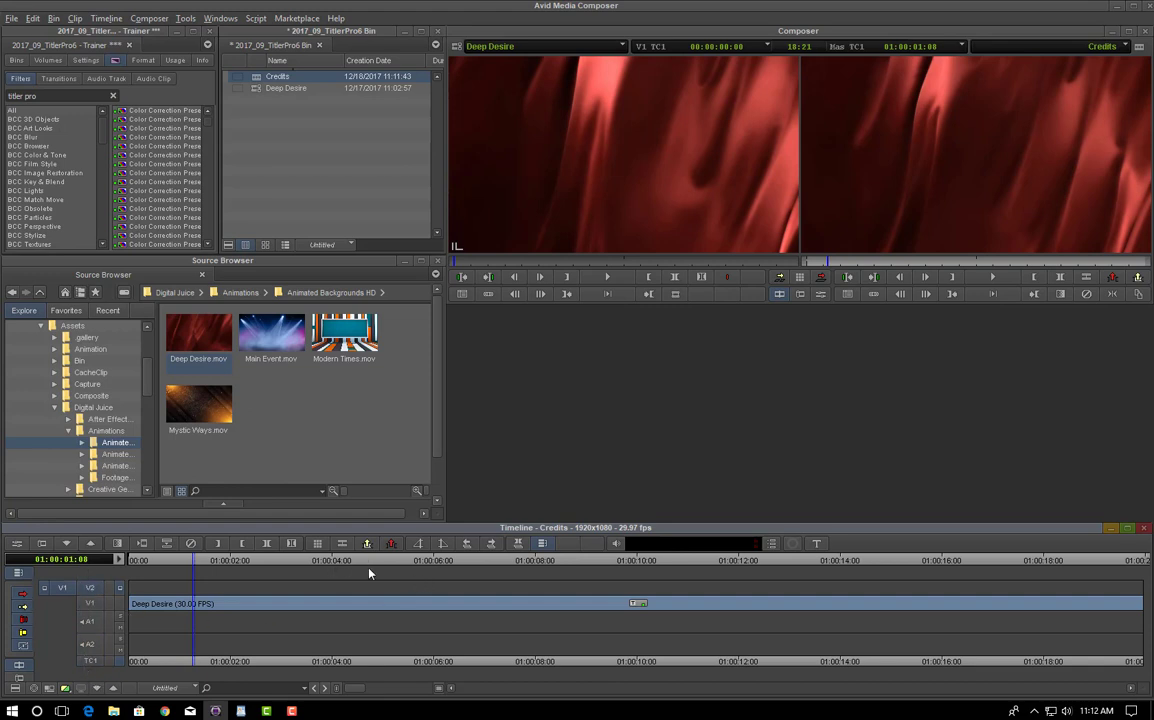
Step: Add edits to the V2 filler at 01:00:01:02 and 01:00:18:24 to mark out the title segment
drag(193, 562, 183, 561)
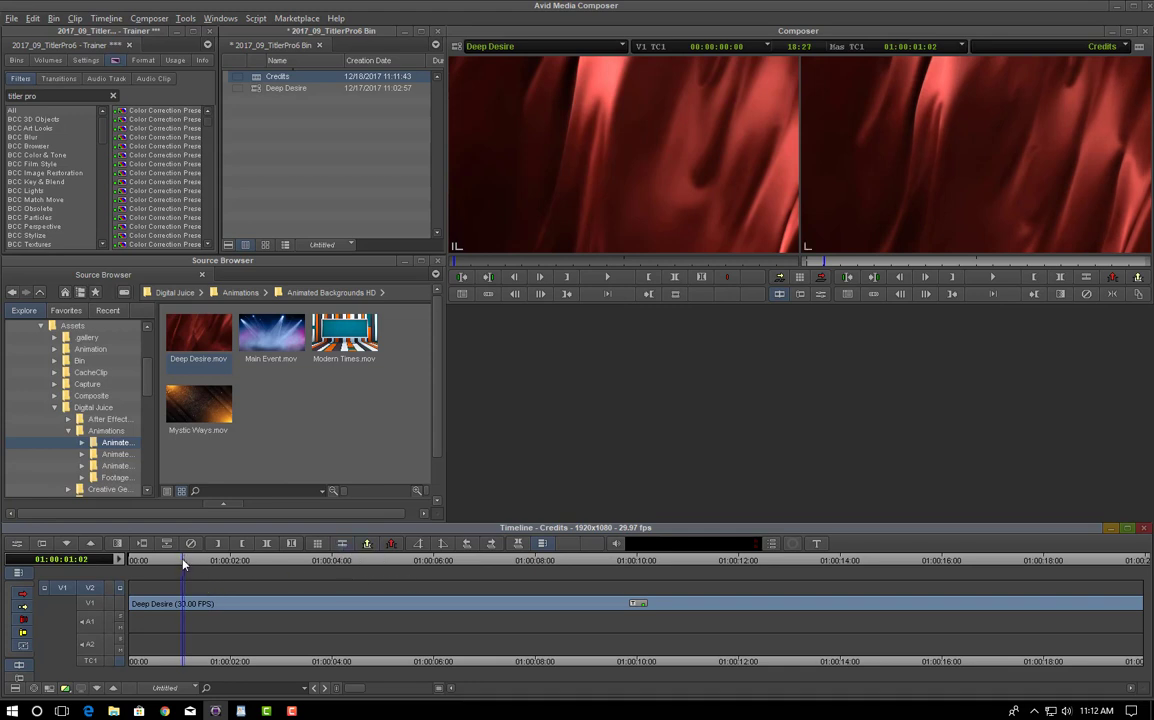
drag(182, 563, 1085, 551)
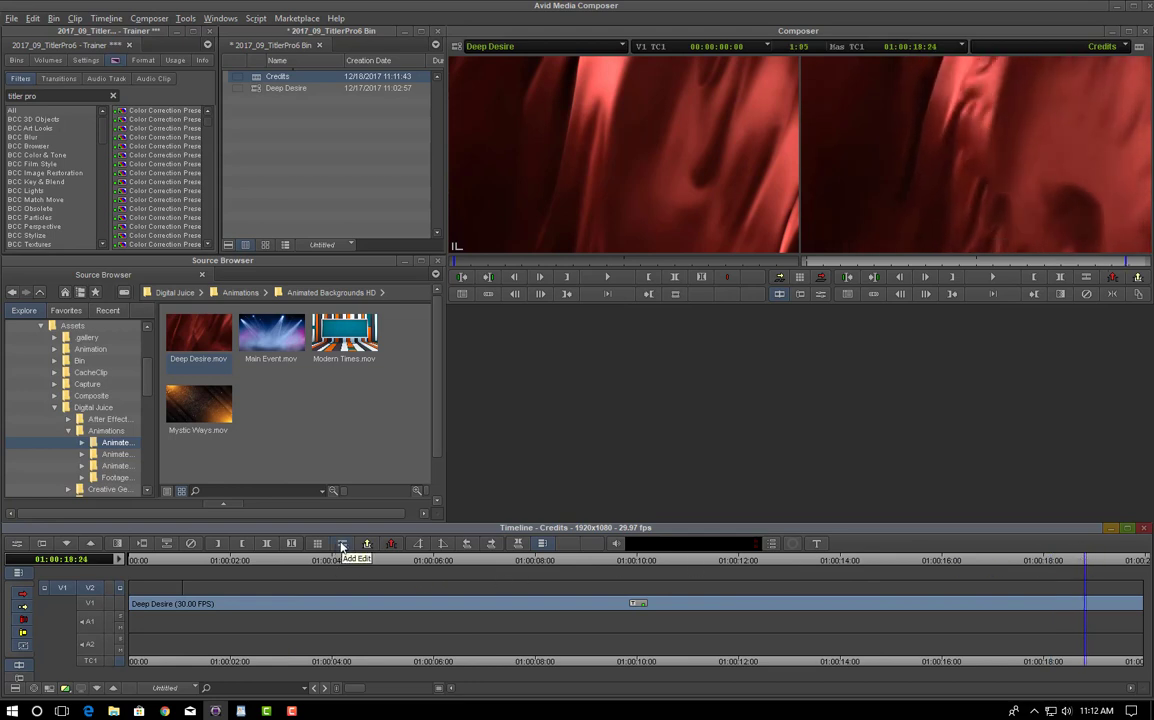
click(342, 545)
Step: Add a NewBlue title effect to the middle filler segment on V2 and open it in Titler Pro
drag(1085, 566, 331, 597)
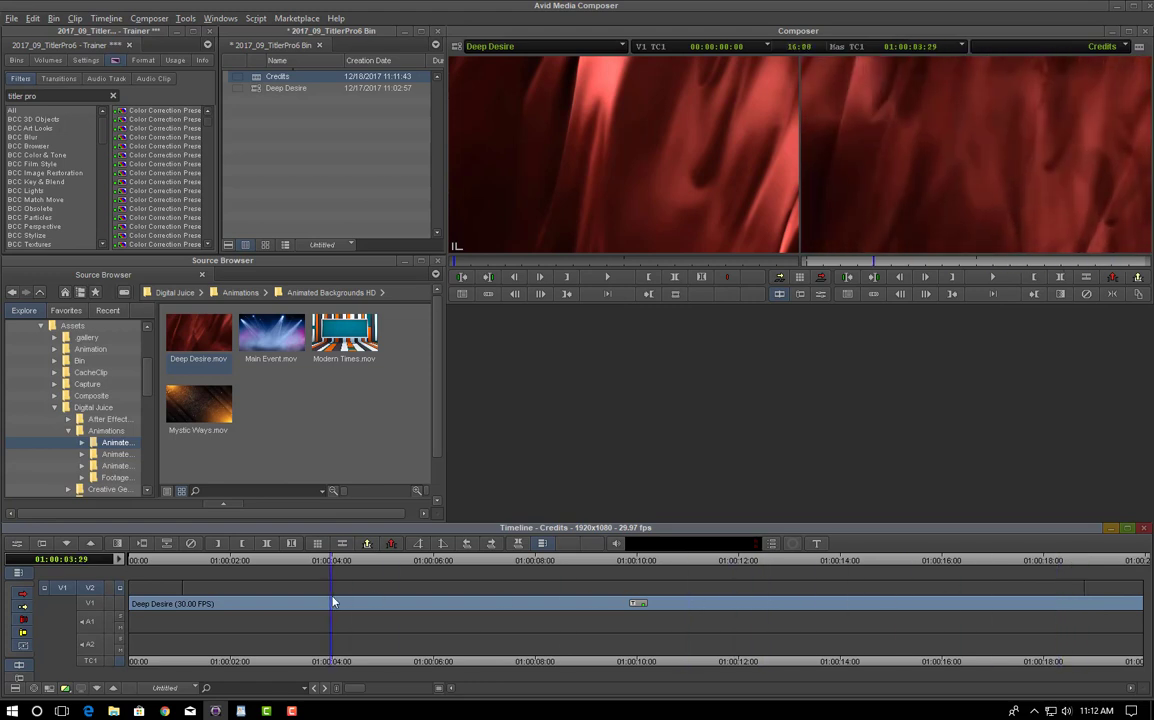
click(391, 586)
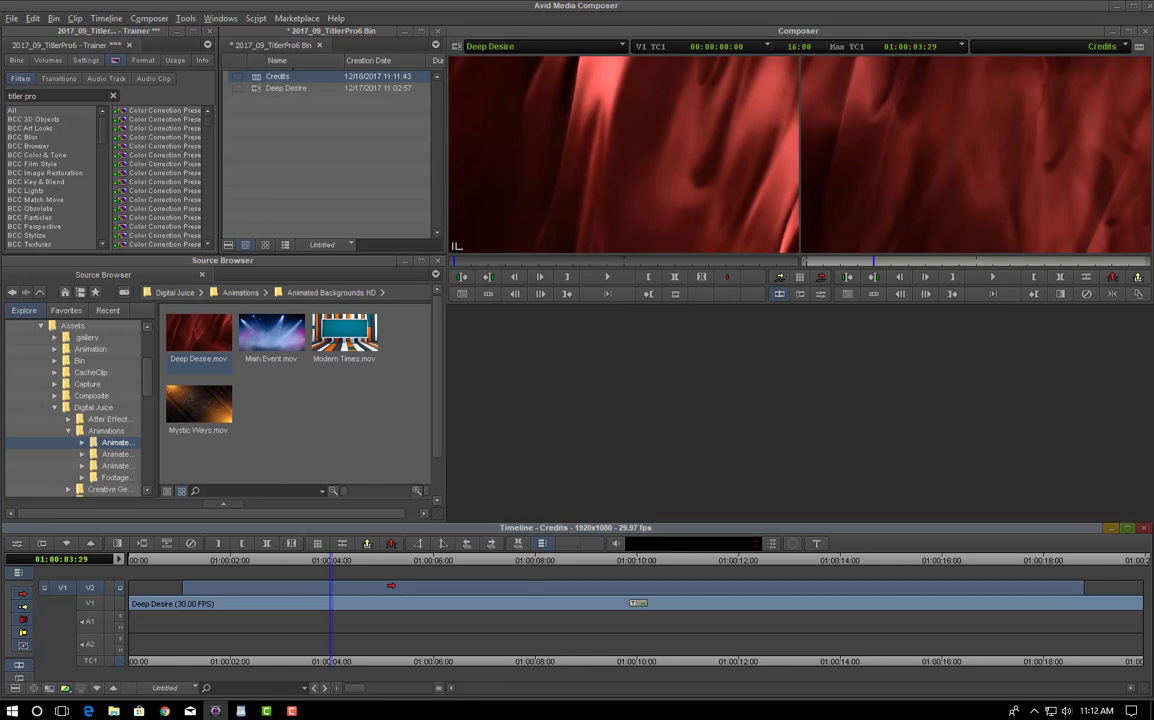
right_click(391, 586)
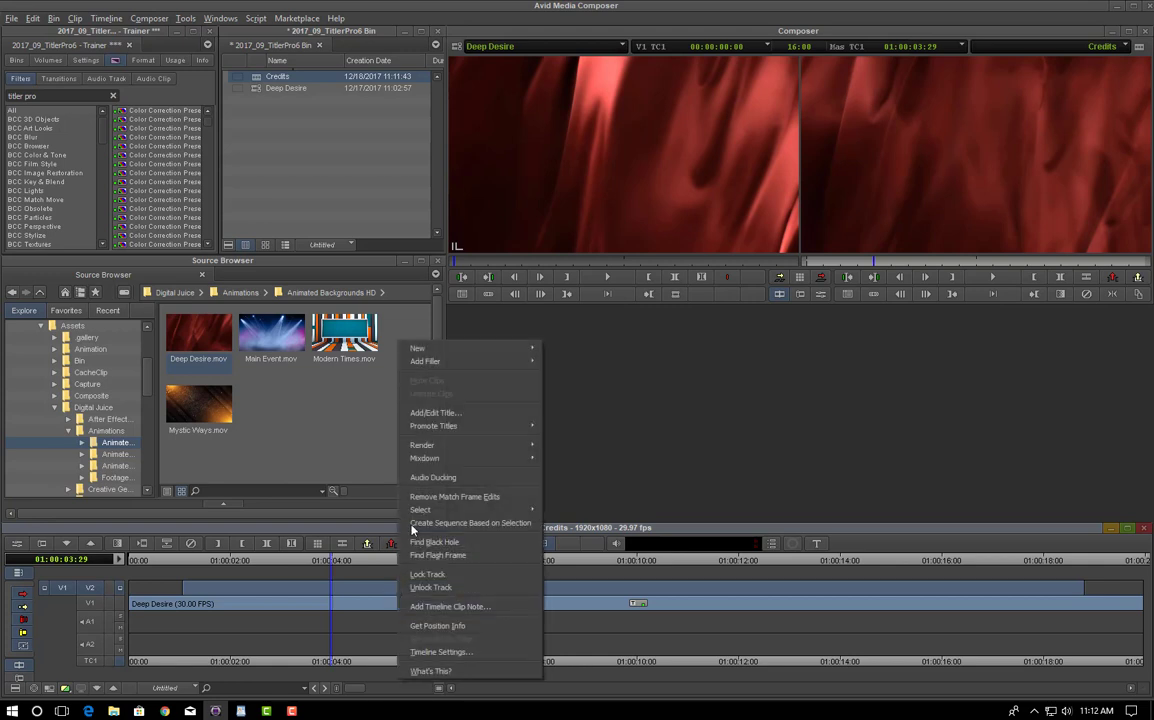
click(460, 417)
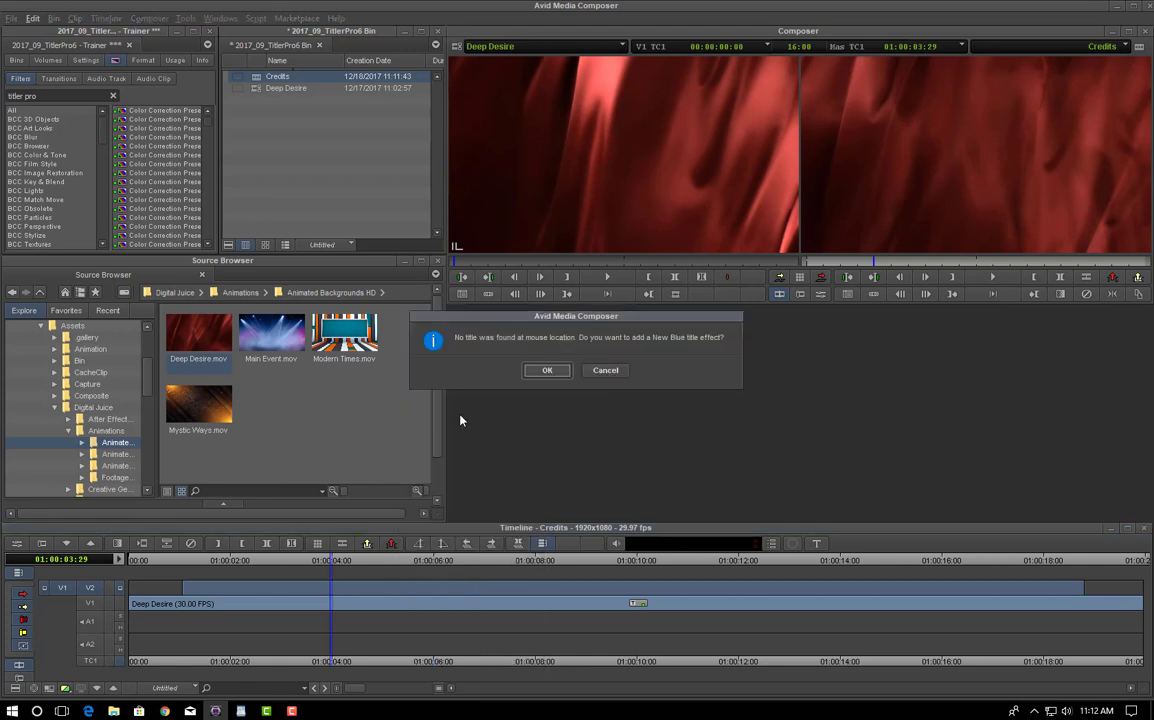
click(549, 370)
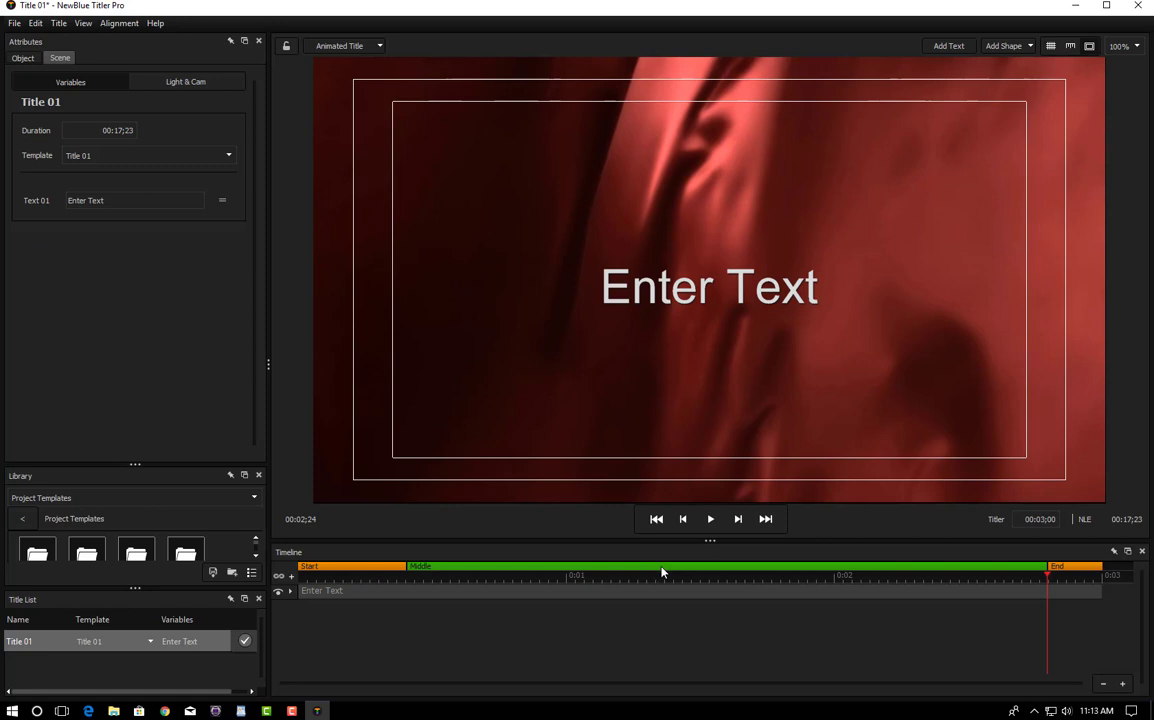
Step: Delete the default Enter Text layer and the elastic Middle region from the title's timeline
click(547, 591)
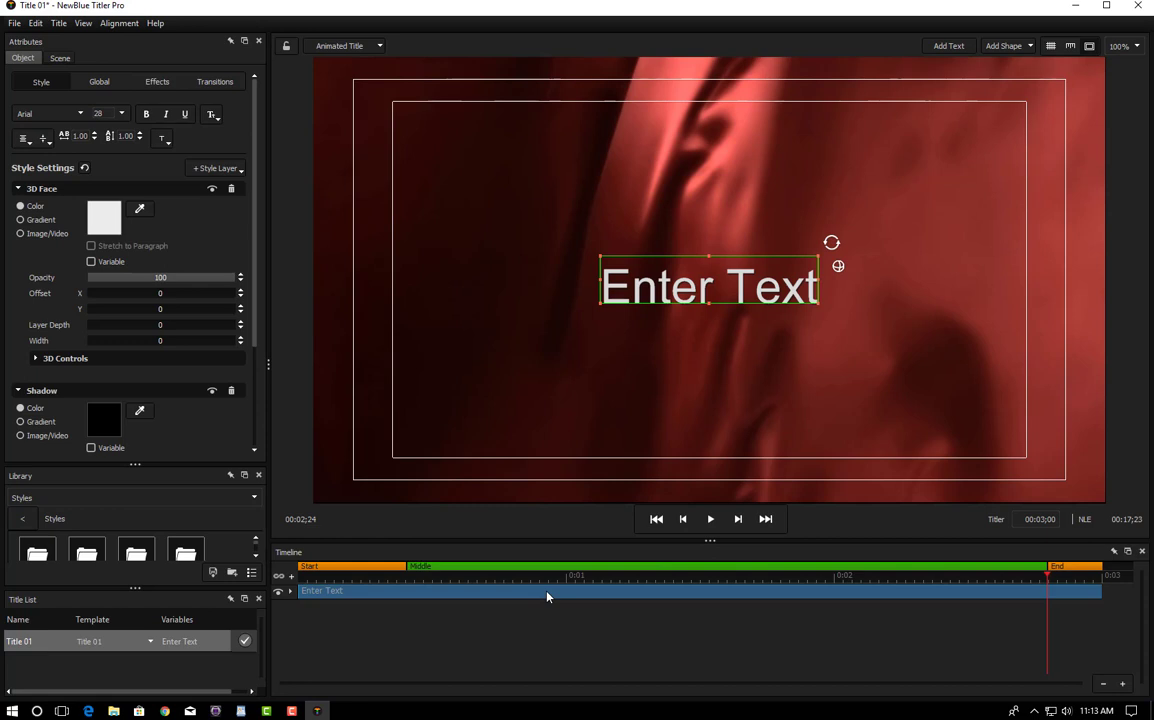
key(Delete)
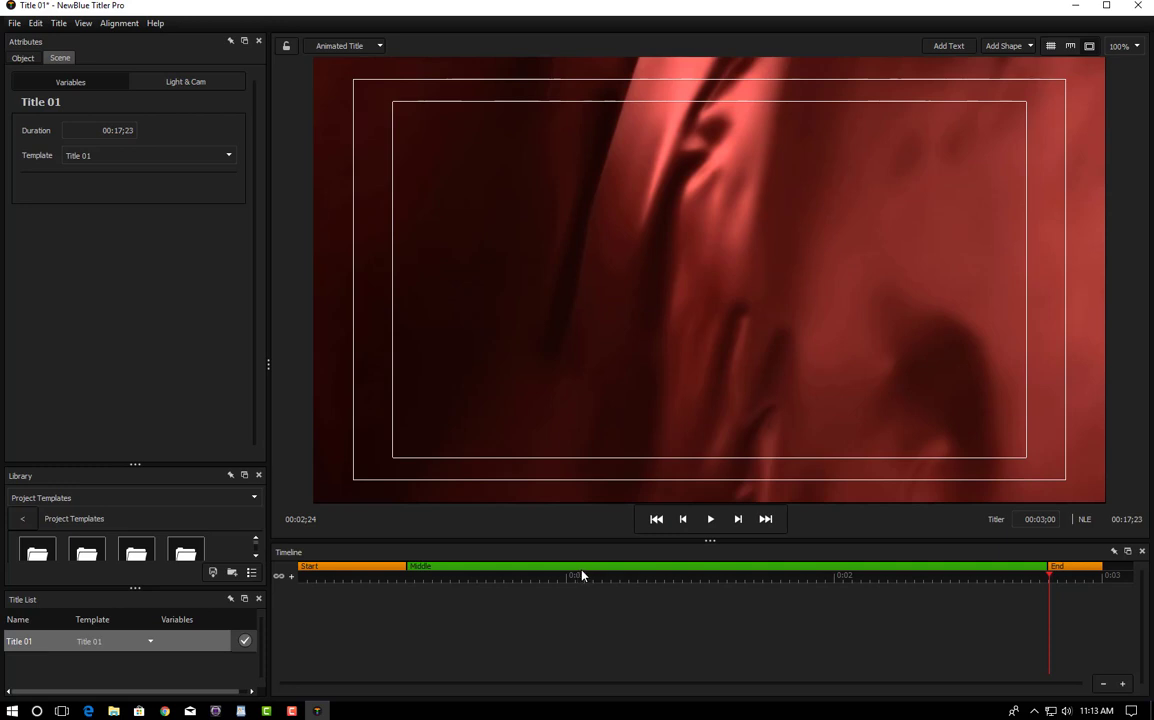
right_click(591, 570)
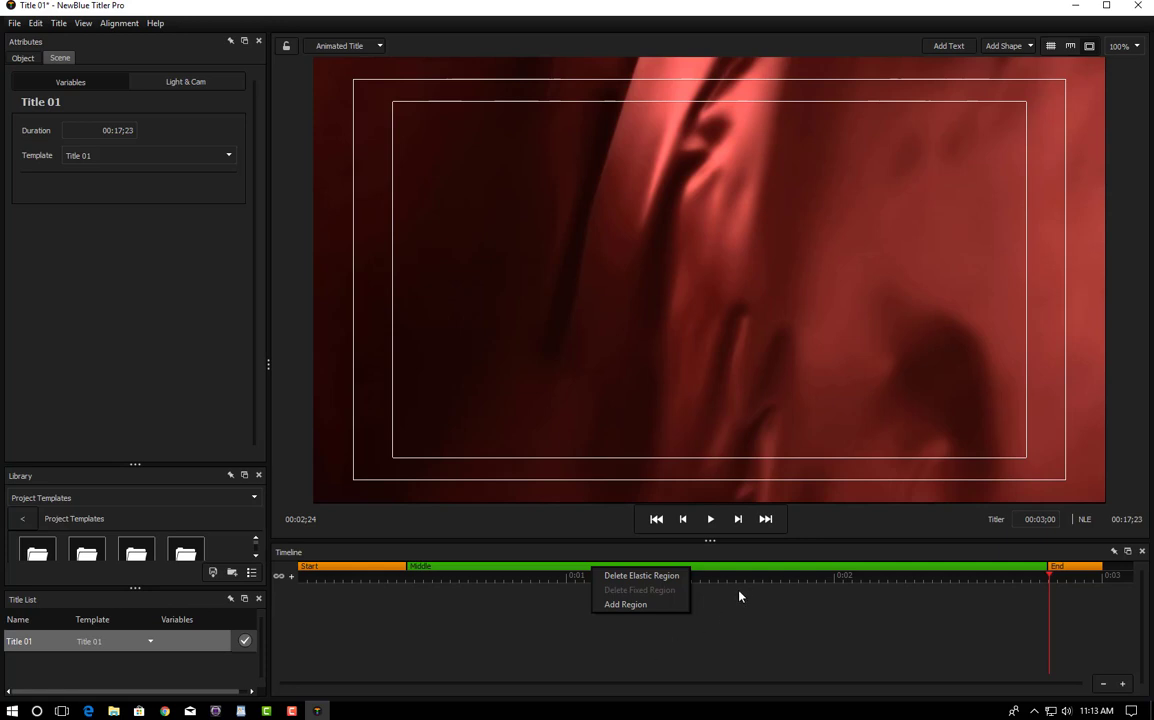
click(645, 576)
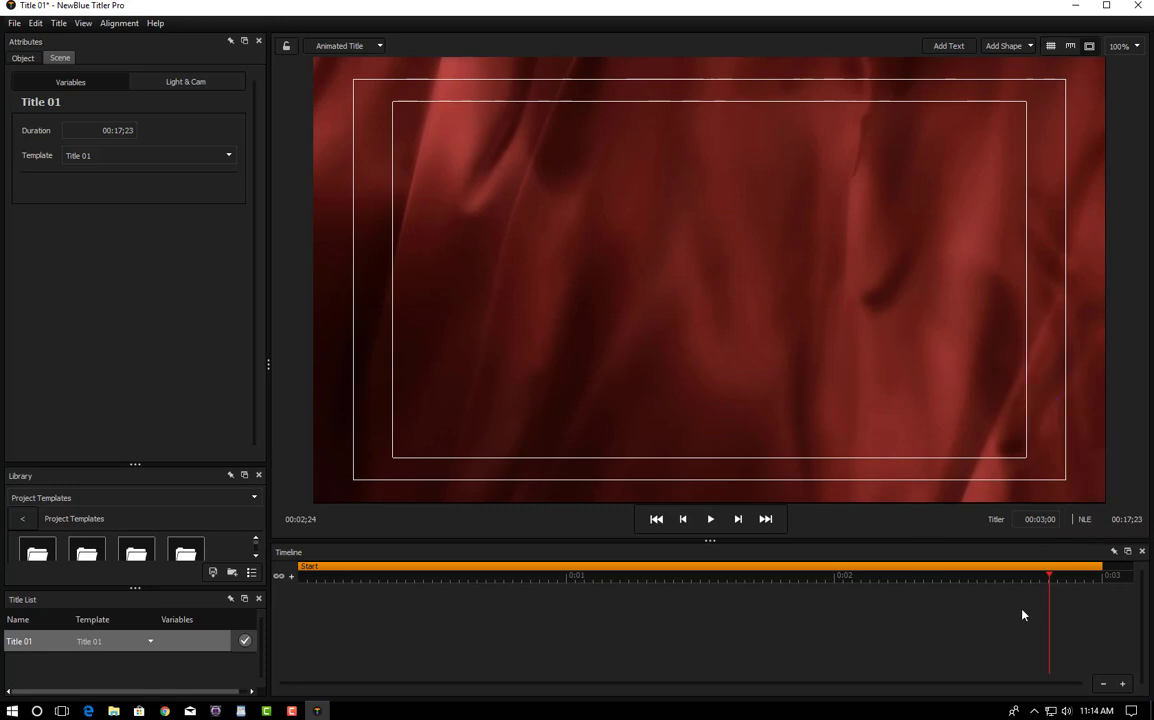
Step: Set the title's internal Titler duration to 00:17;23, matching the NLE duration
click(1052, 524)
text(17;23)
key(Tab)
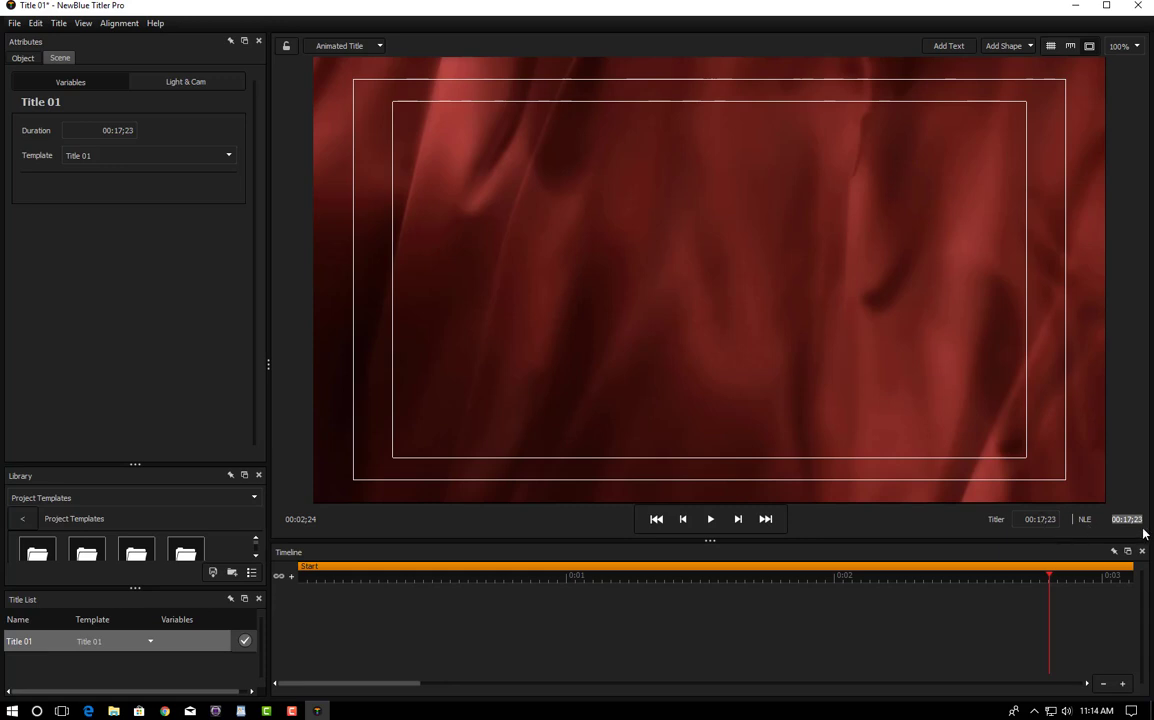
click(1104, 685)
click(1104, 685)
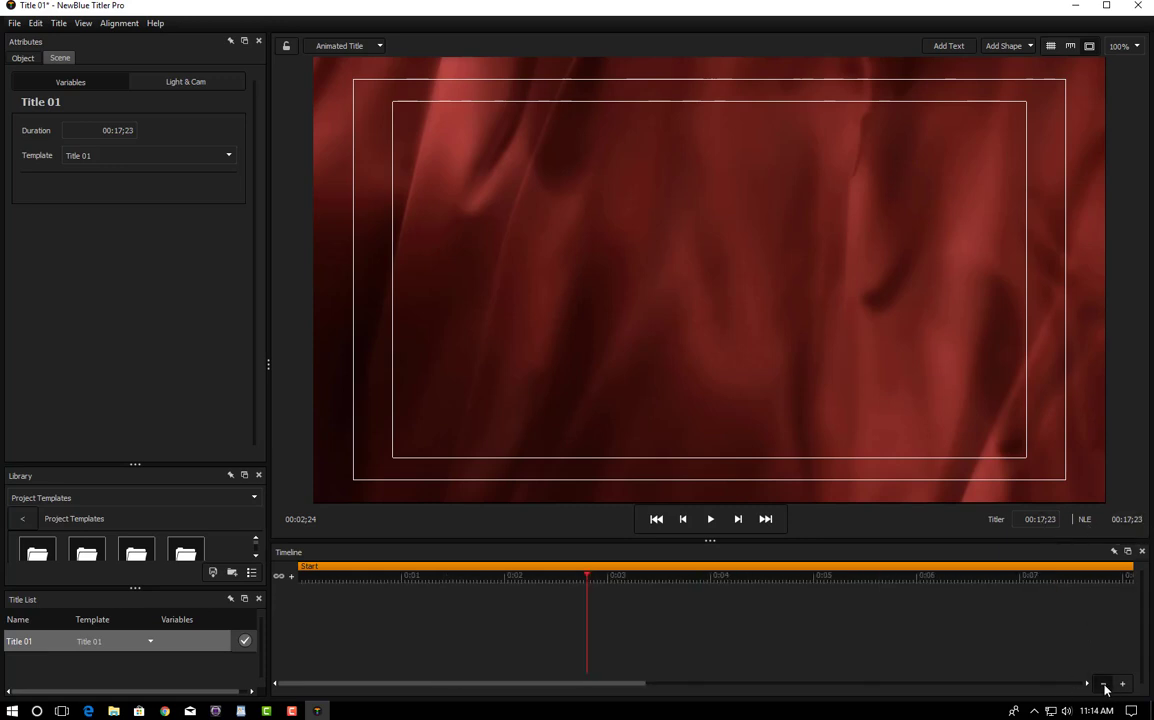
click(1104, 685)
click(1104, 685)
click(1104, 685)
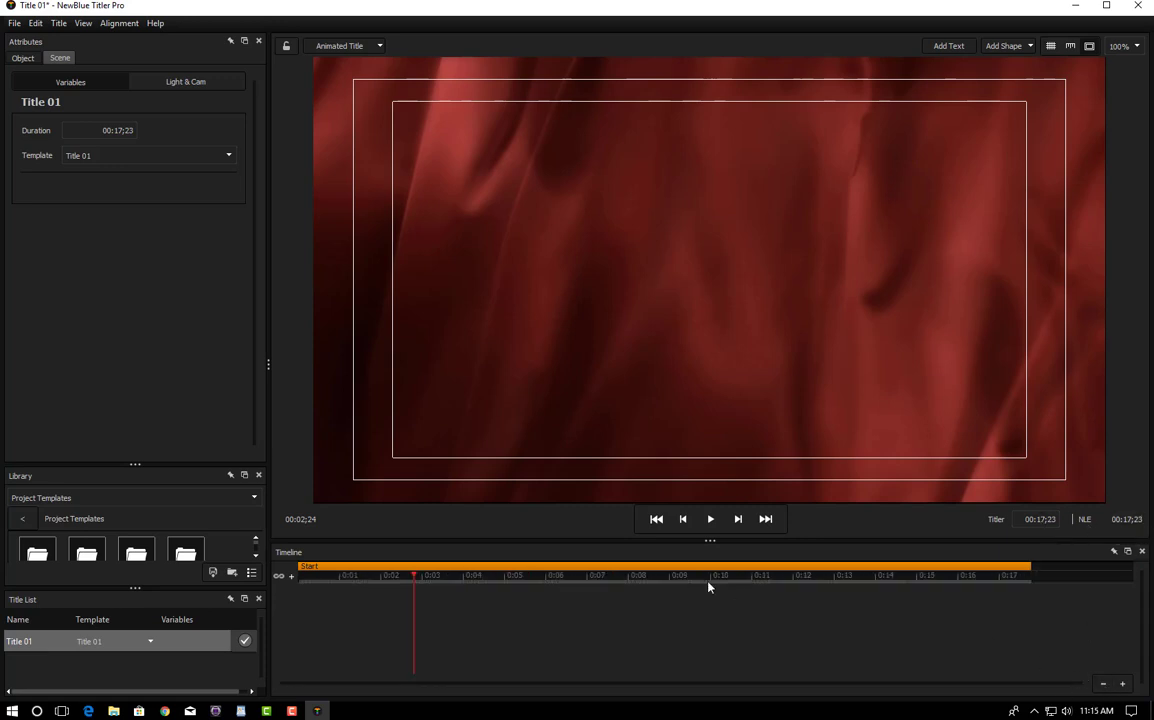
Step: Place the playhead at about 00:00;22 and add a new text object to the title
click(432, 576)
drag(565, 577, 333, 591)
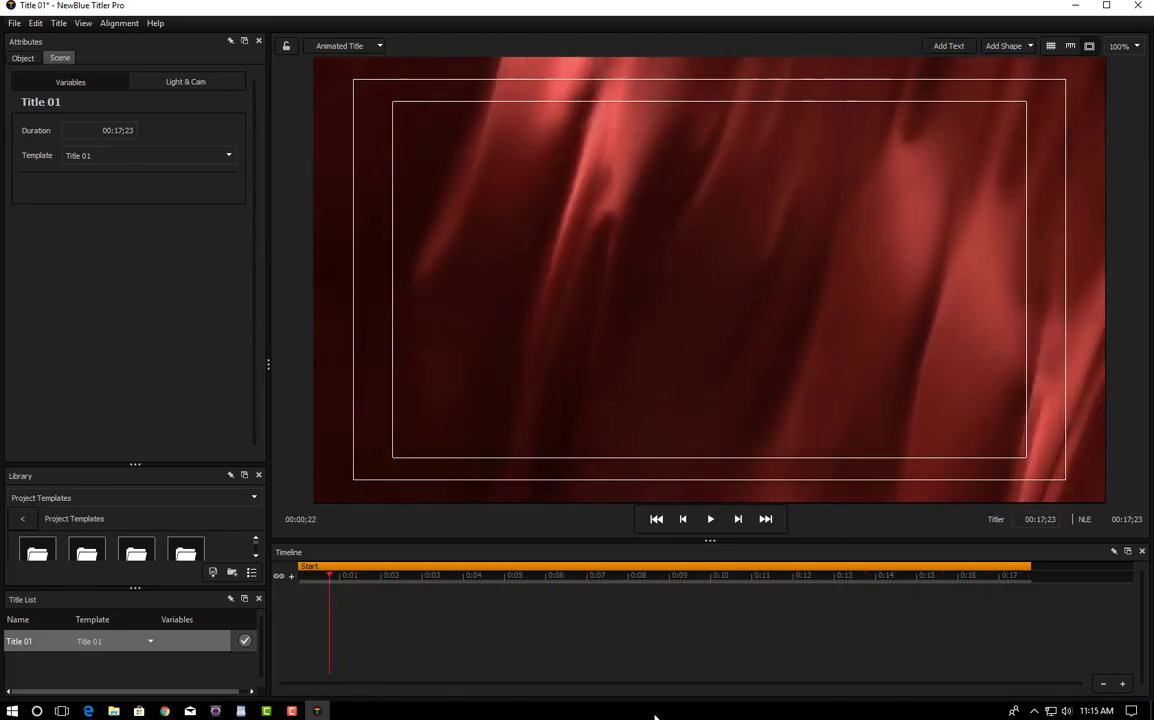
click(948, 46)
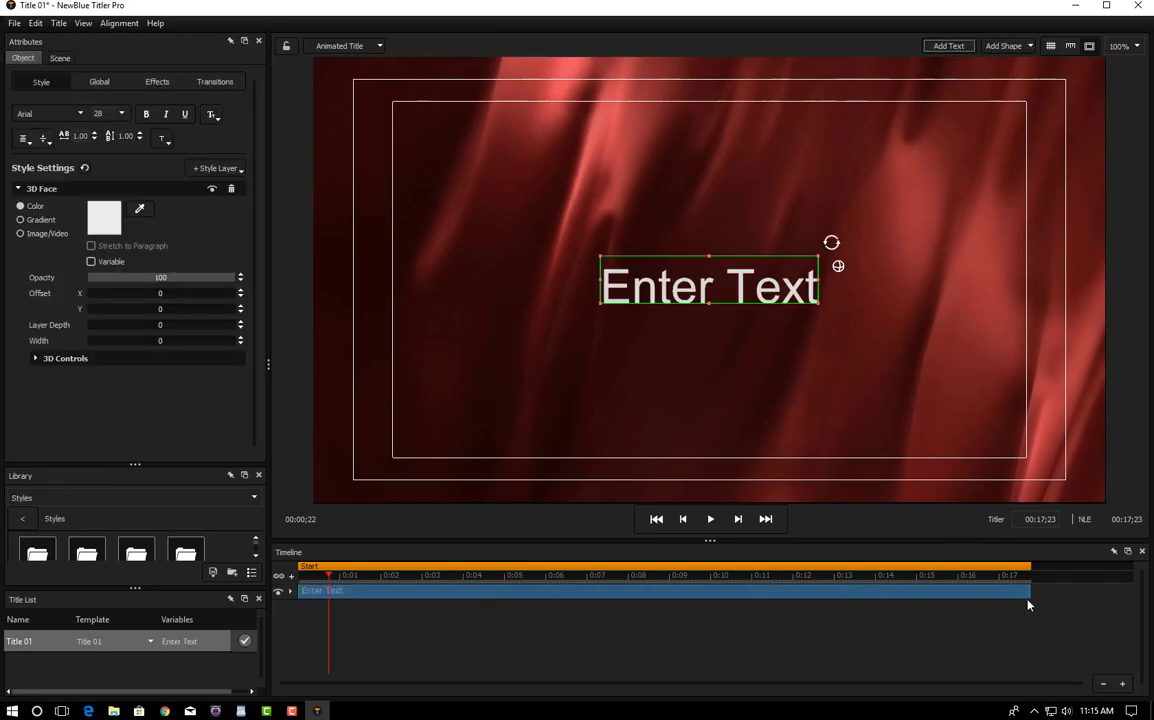
Step: Replace all the placeholder text with the full cast and production credits copied from Credits.rtf in WordPad
double_click(674, 285)
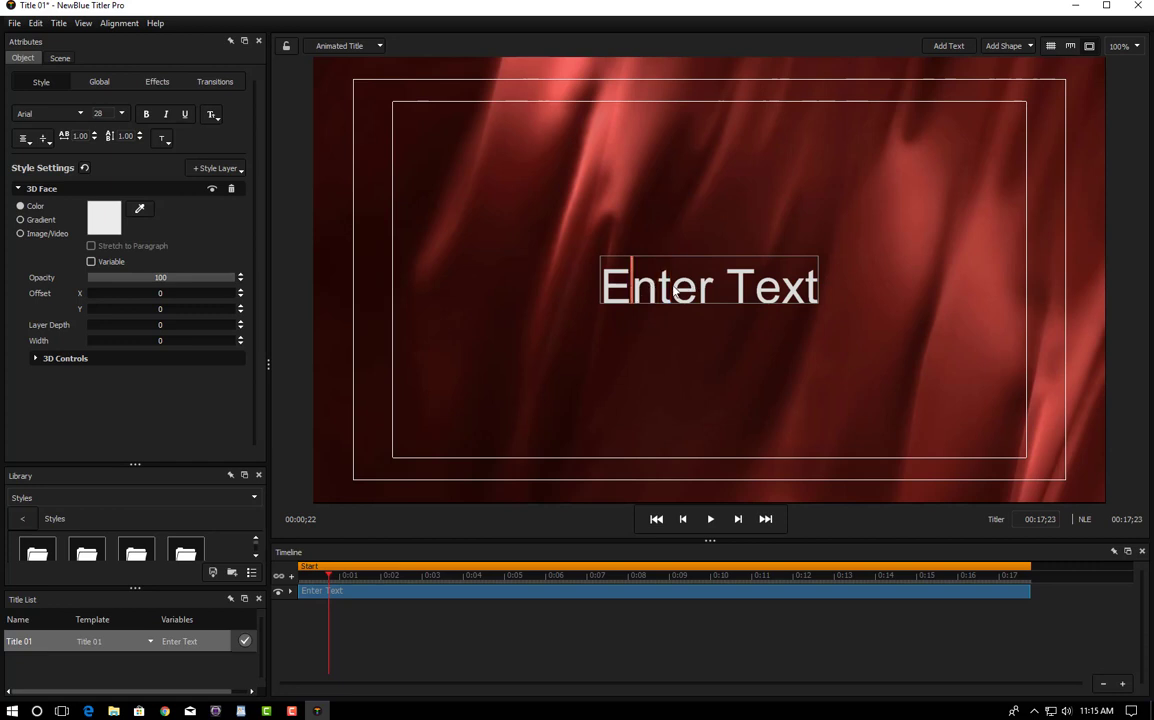
click(715, 289)
key(ctrl+a)
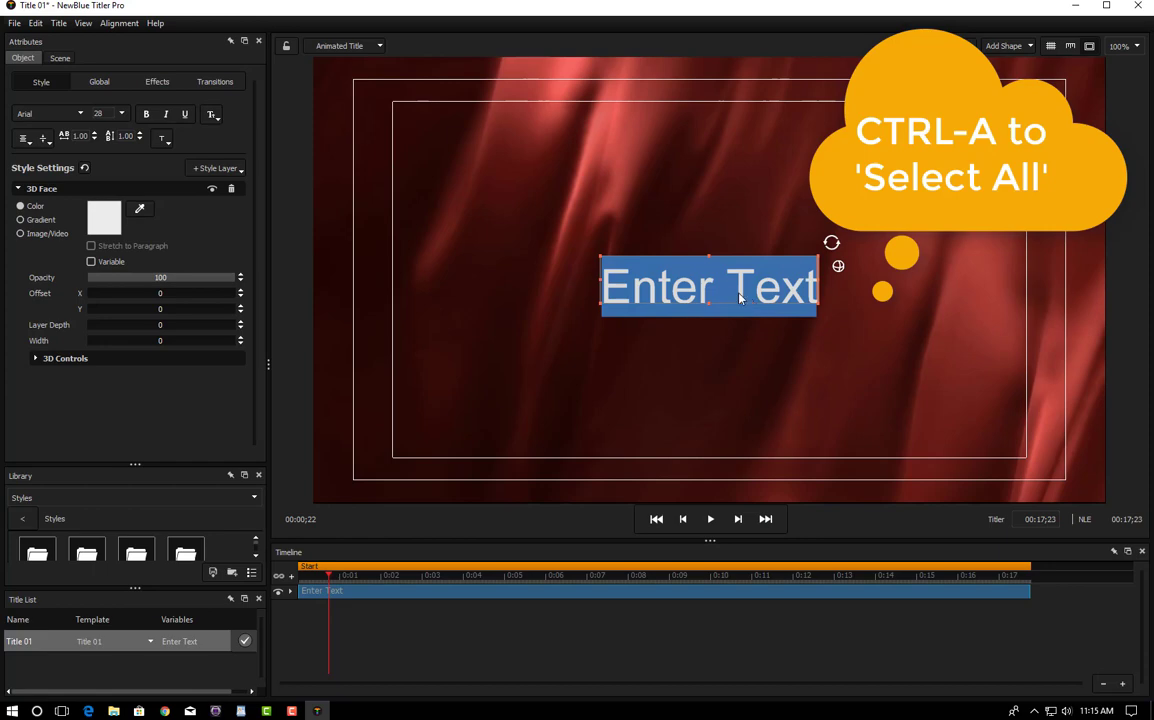
click(242, 713)
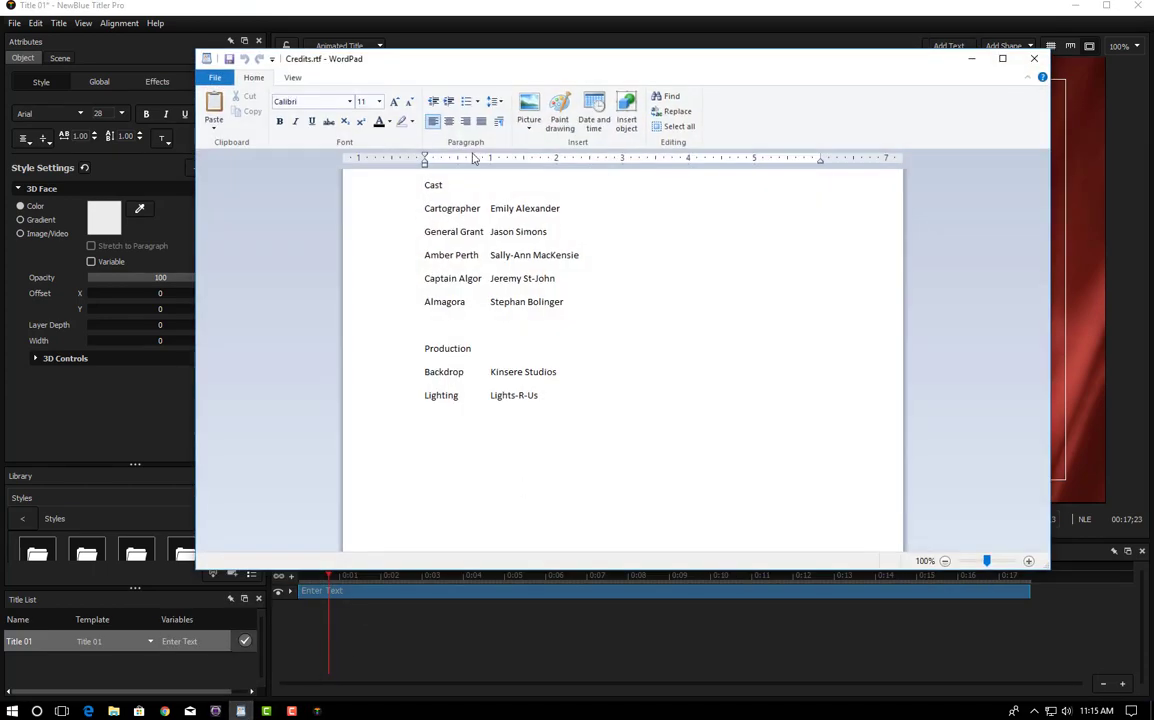
drag(420, 186, 616, 410)
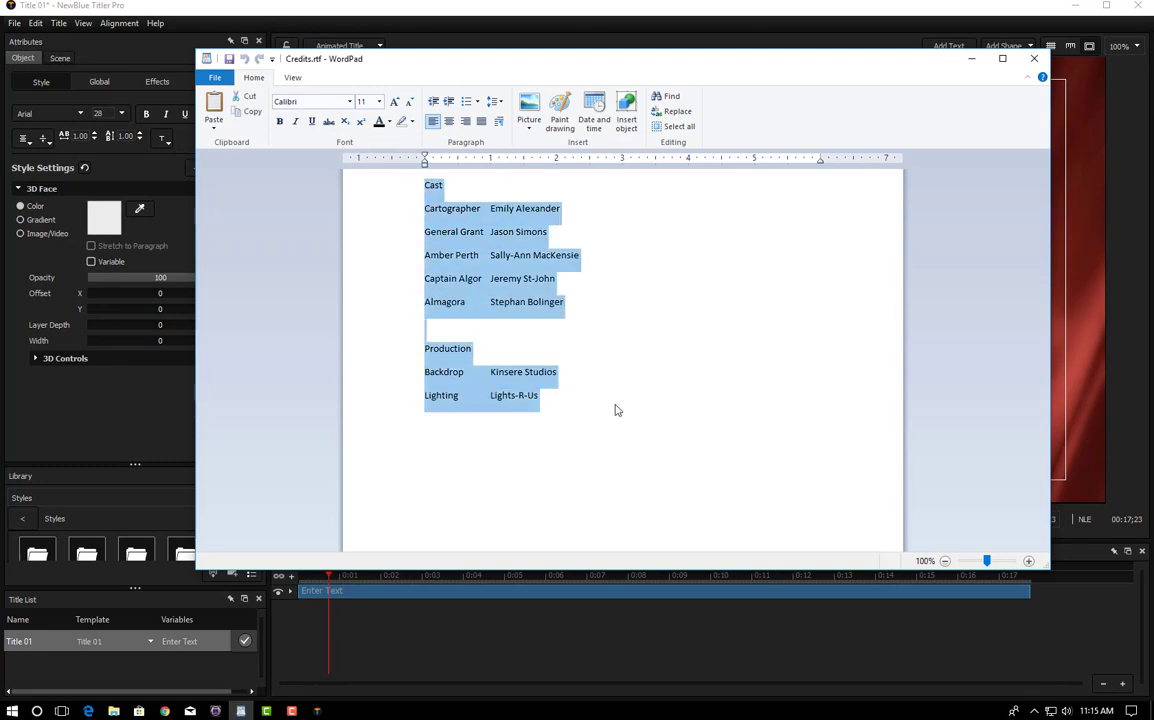
click(971, 58)
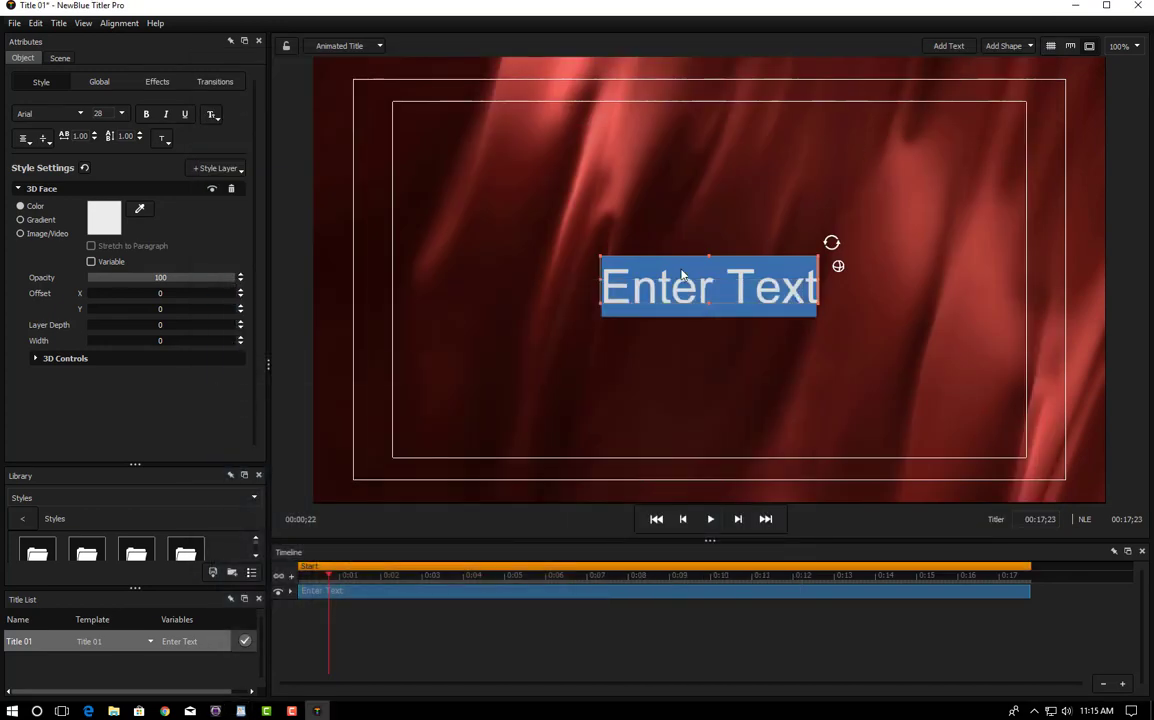
key(ctrl+v)
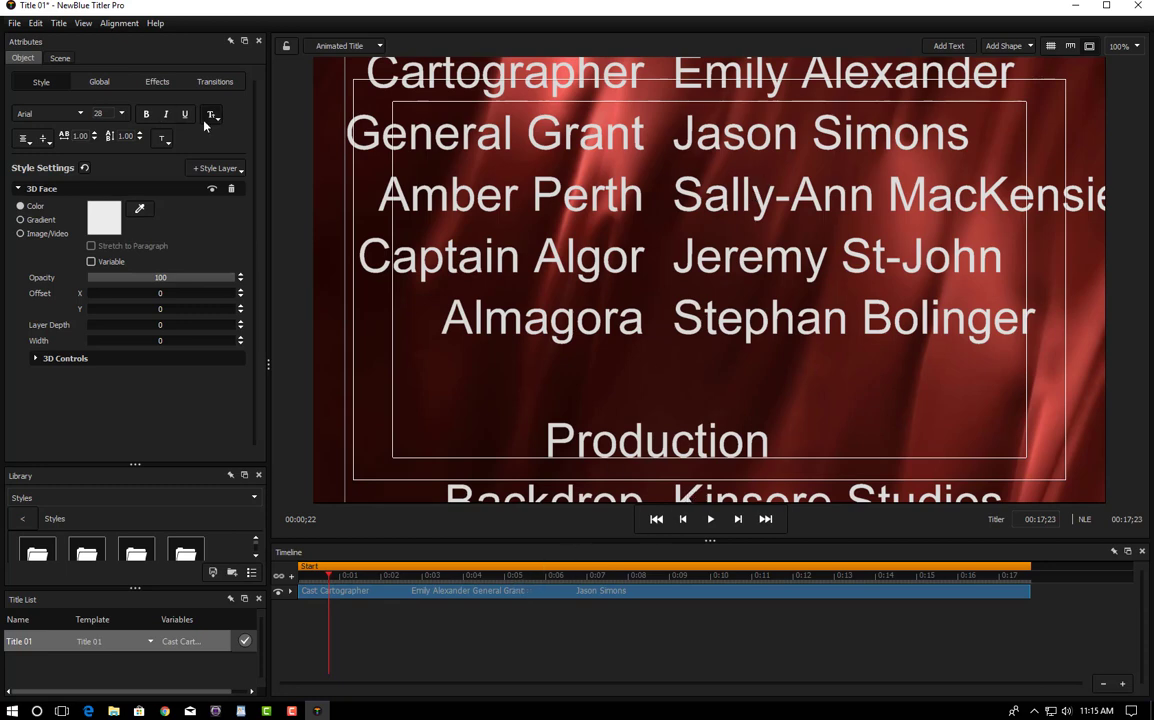
Step: Browse the available fonts for the credits text, around the Arial entries
click(81, 116)
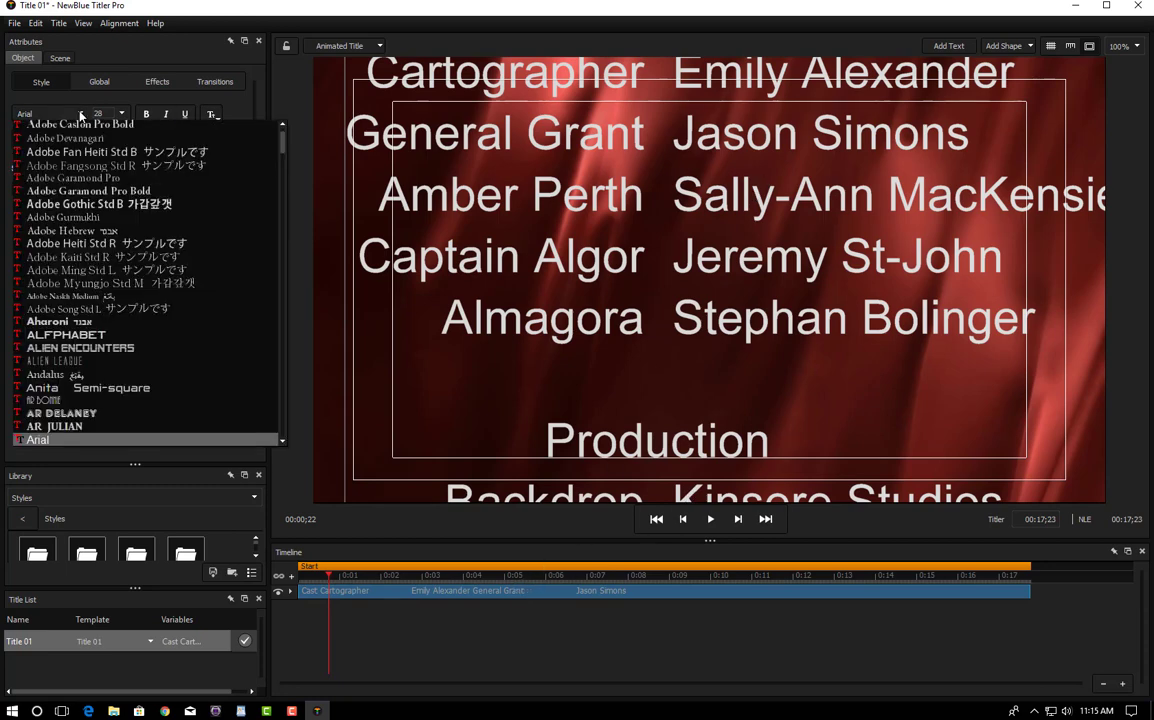
scroll(103, 350, down, 2)
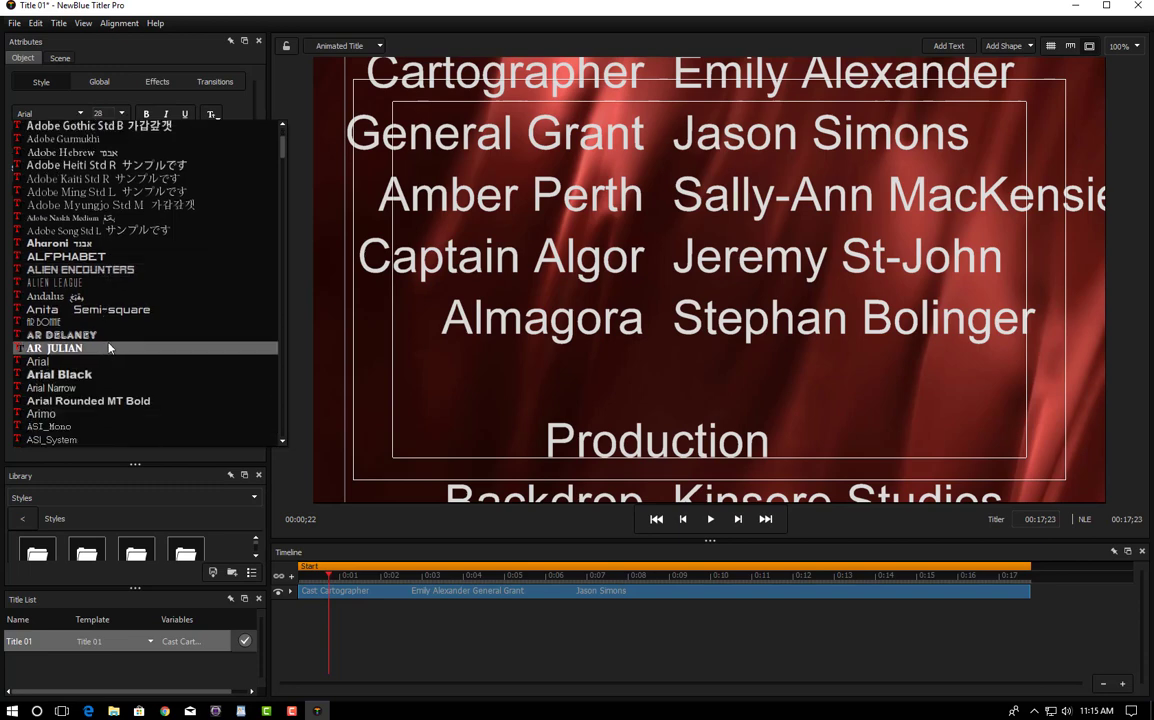
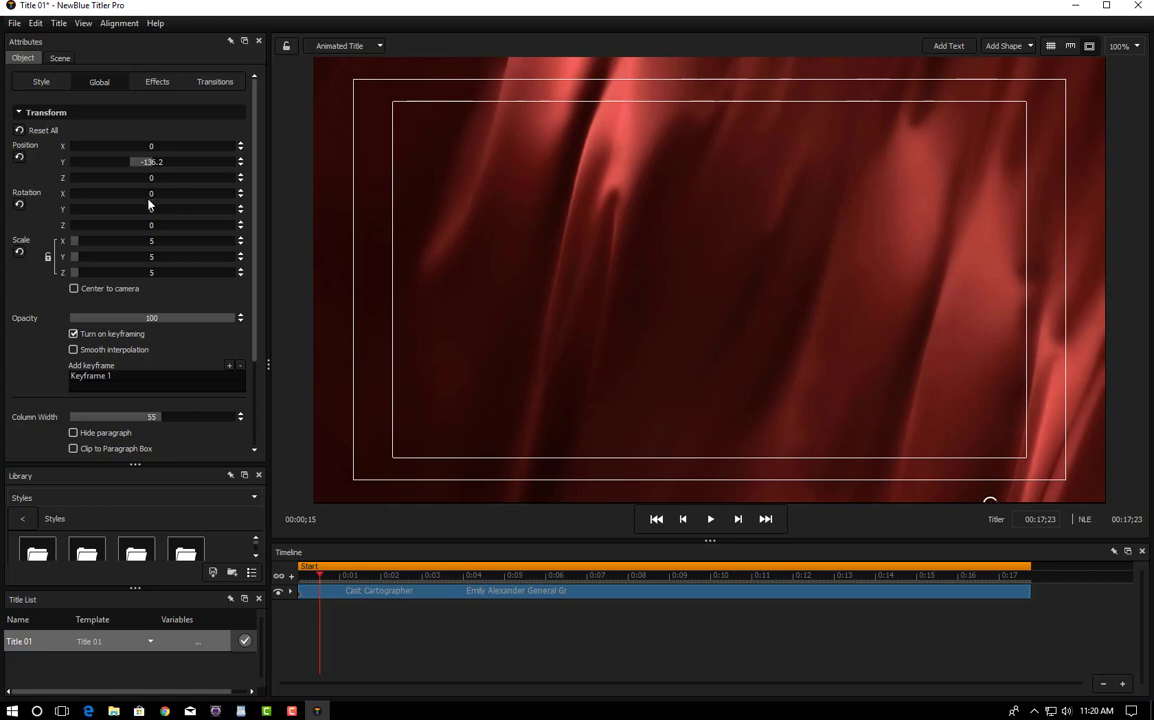
Step: Add position keframes to the credits text at 00:00;15 and 00:17;08, setting the final keyframe's Y position to 135.4
click(229, 366)
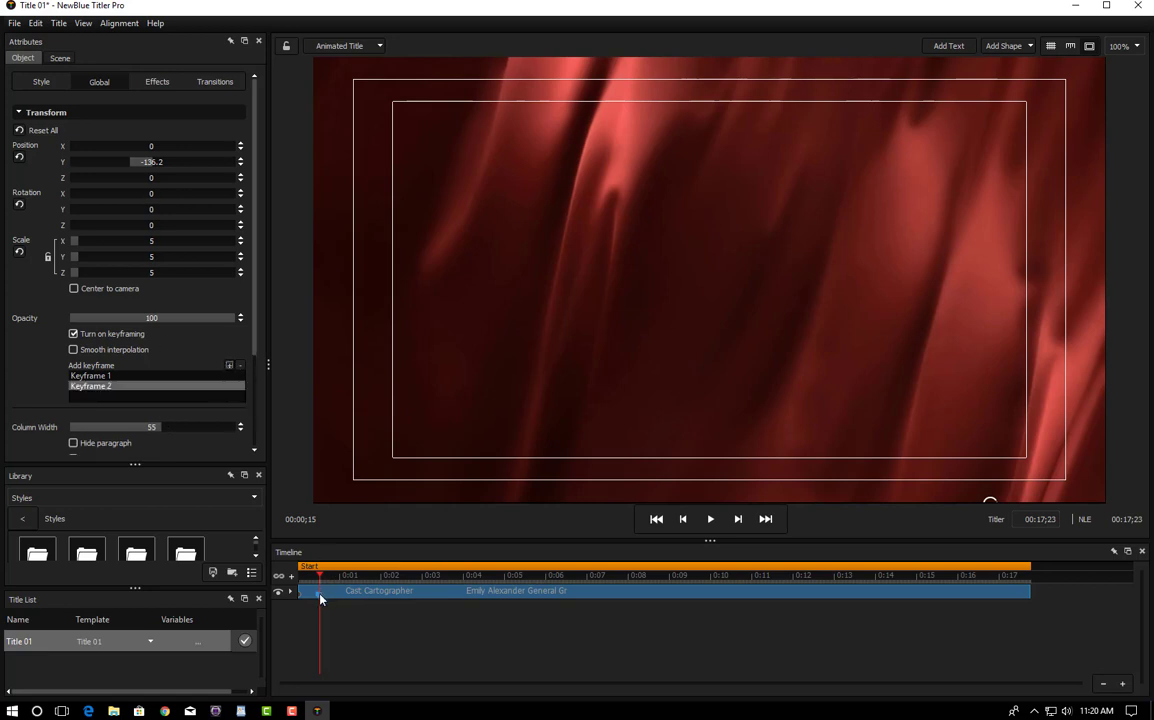
drag(321, 577, 1011, 591)
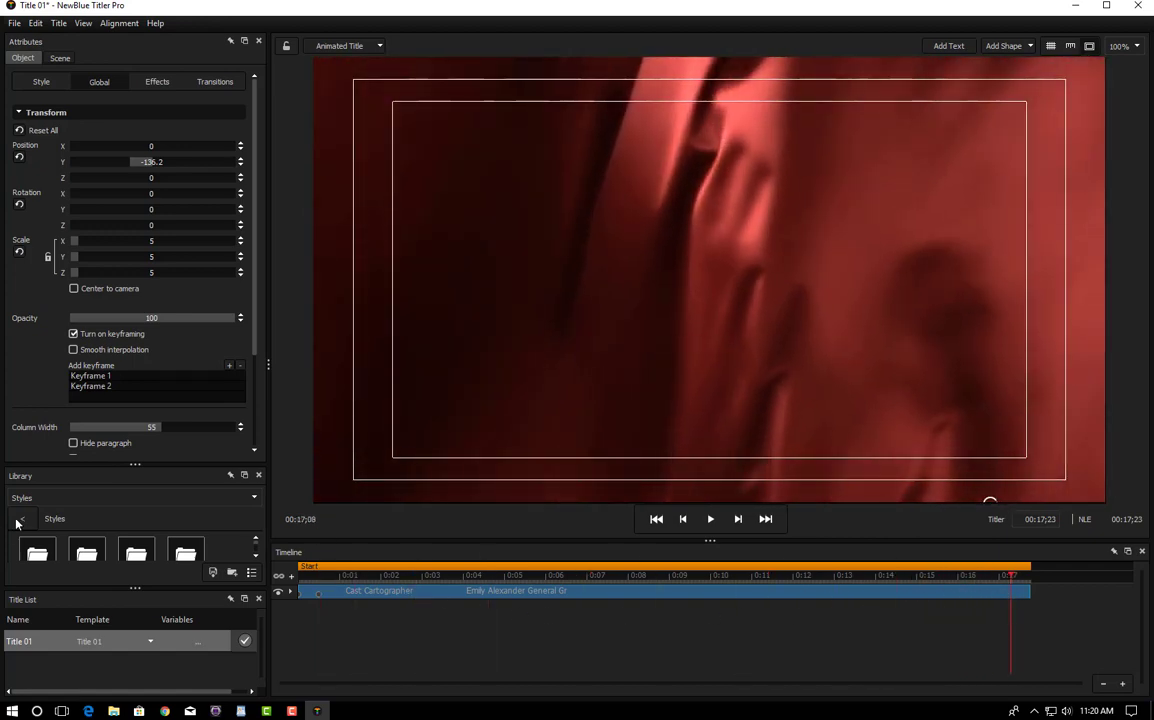
click(229, 367)
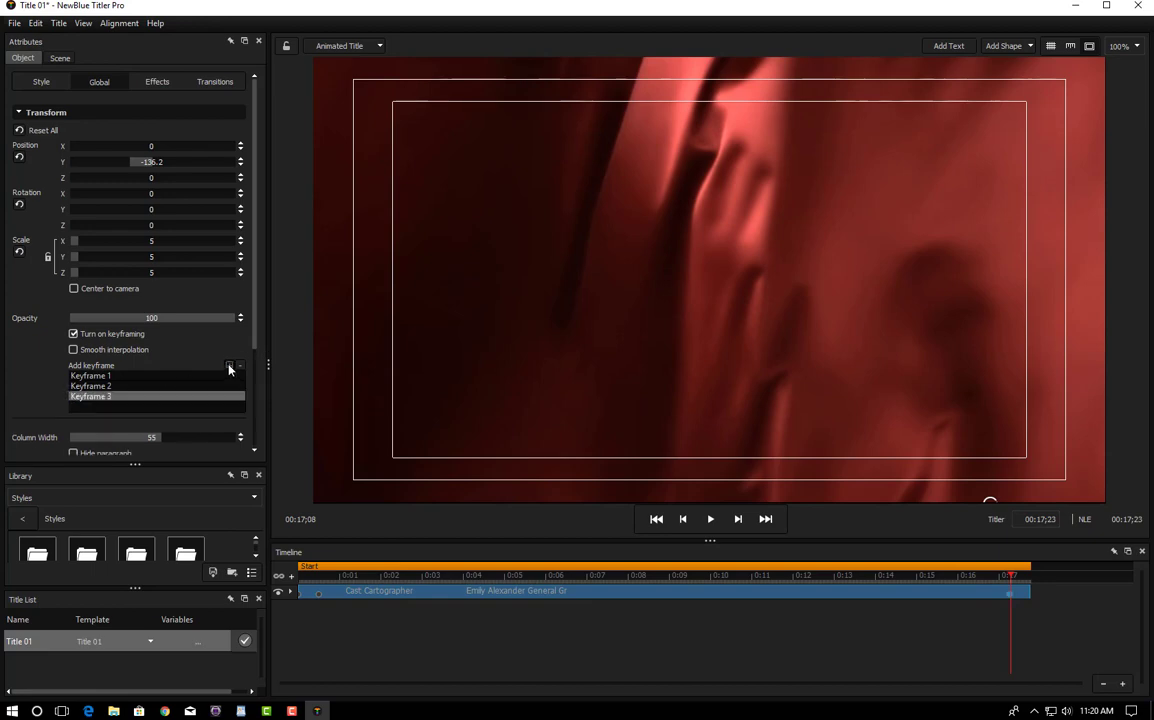
drag(142, 167, 238, 173)
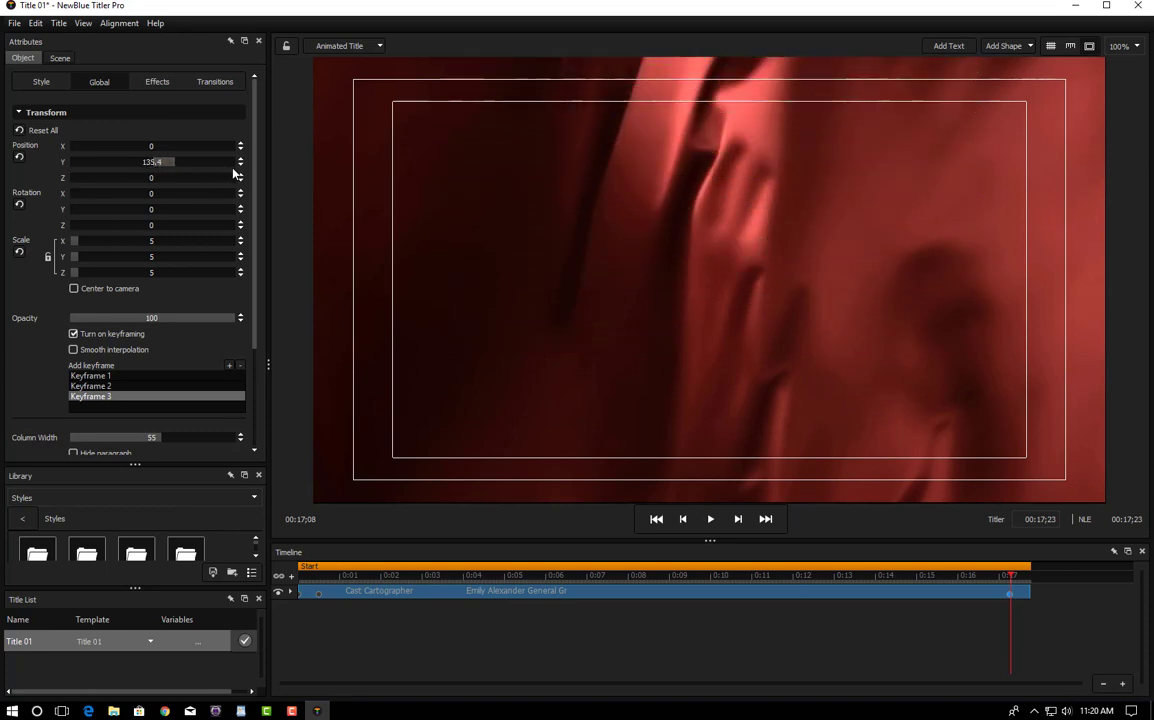
Step: Deselect the credits object and play the title from near its start to check the upward scroll
click(896, 601)
drag(1010, 586, 361, 598)
key(space)
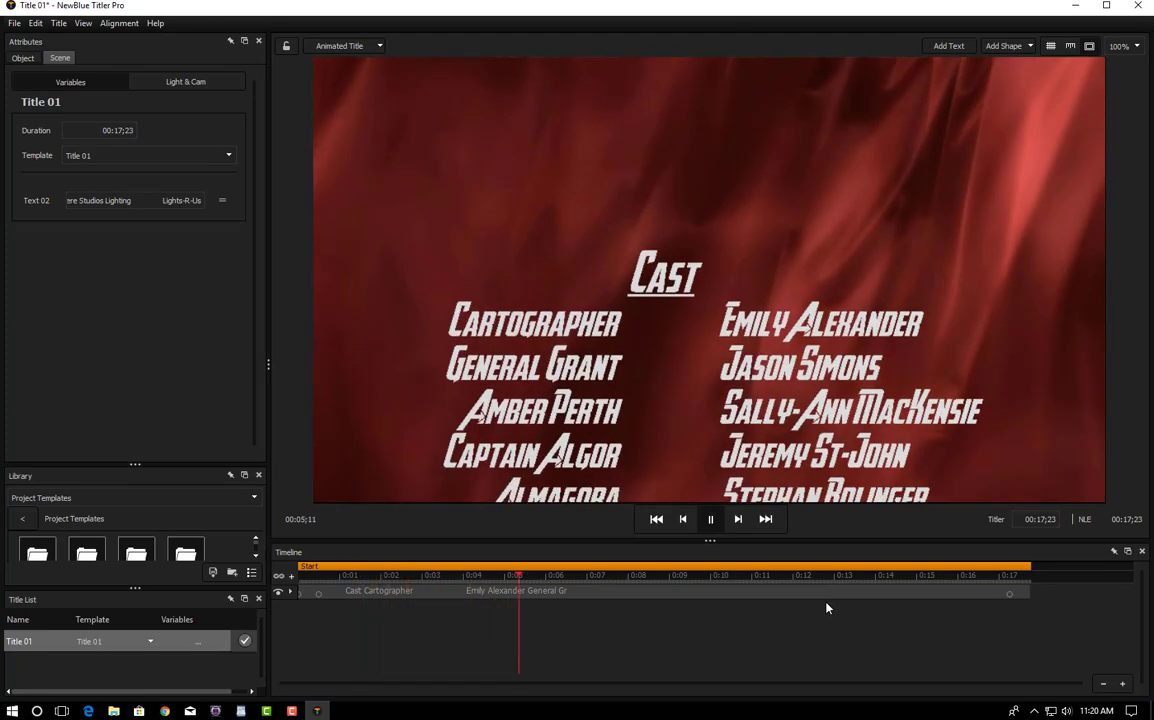
key(space)
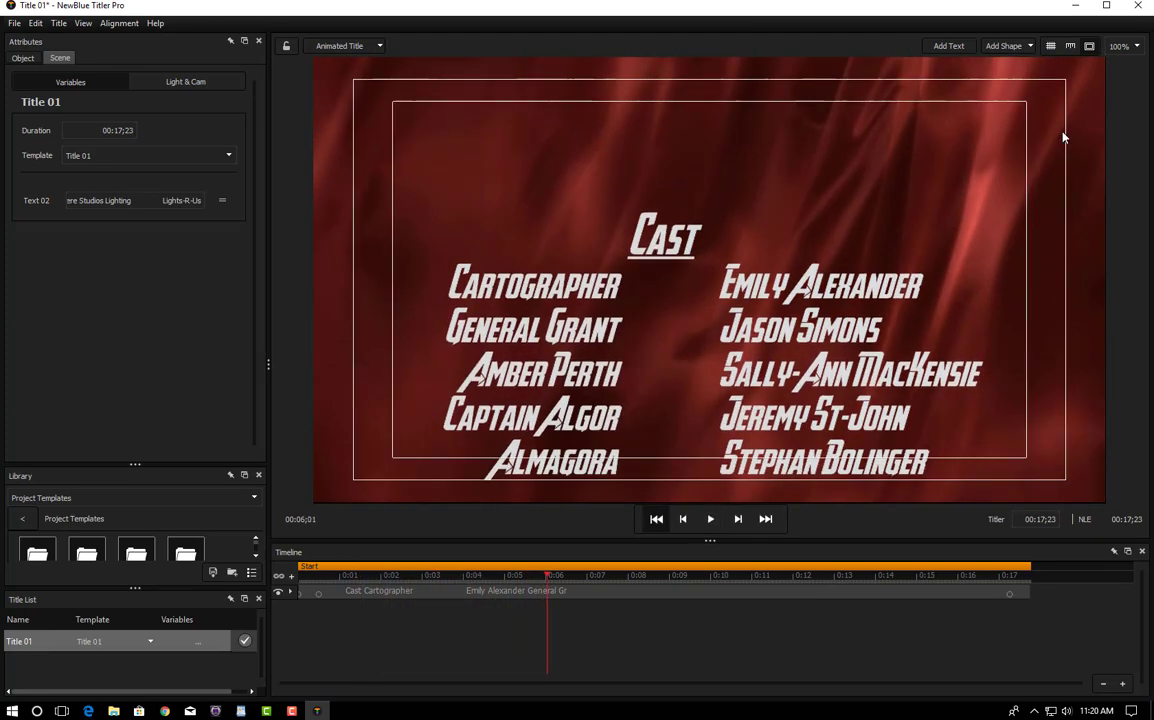
Step: Close the title editor keeping the changes, and scrub the Credits sequence in Avid back to 01:00:03:05
click(1141, 7)
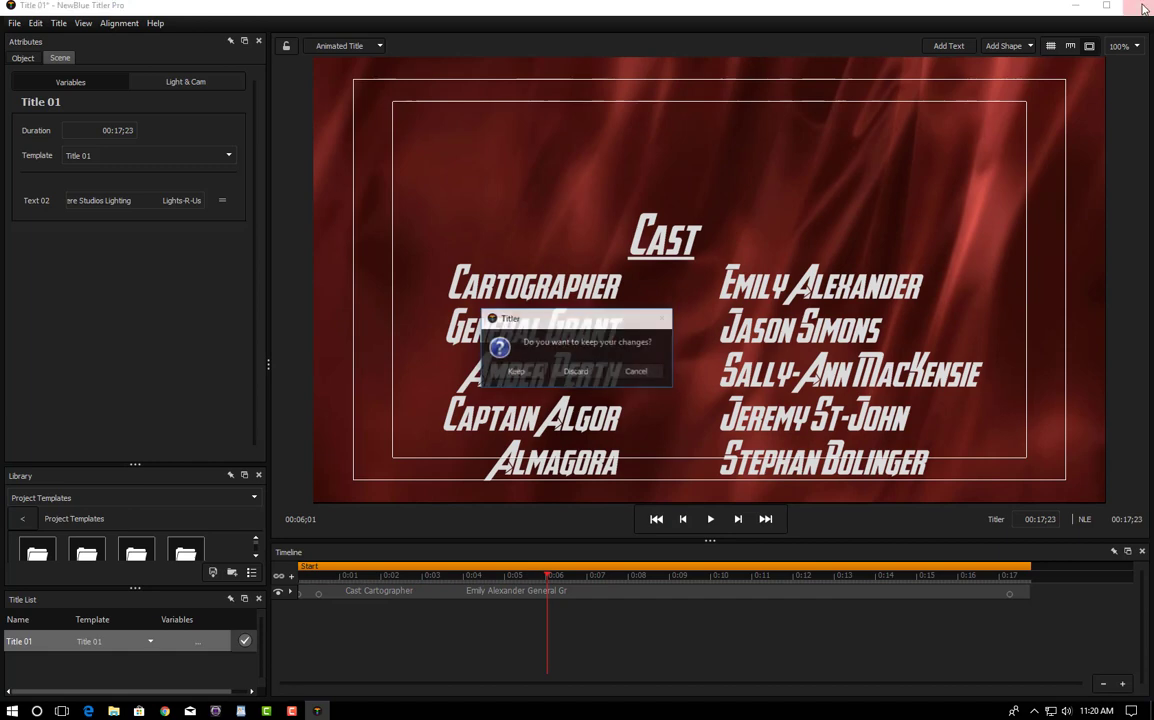
click(516, 372)
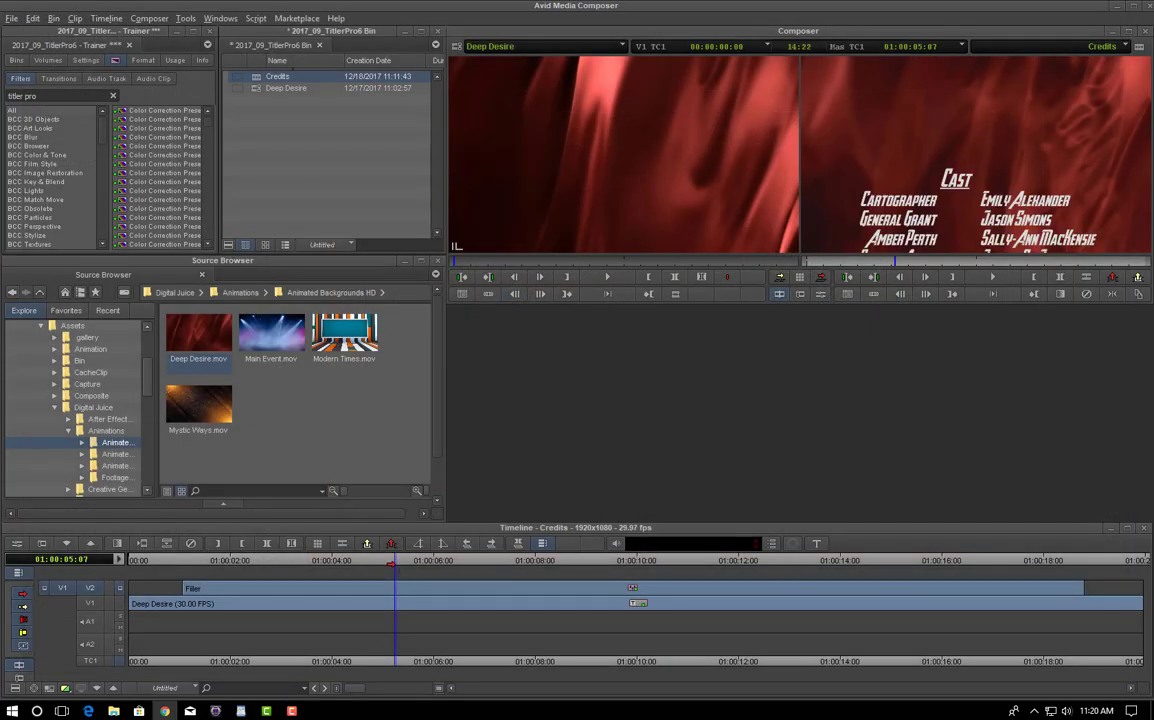
drag(397, 566, 291, 589)
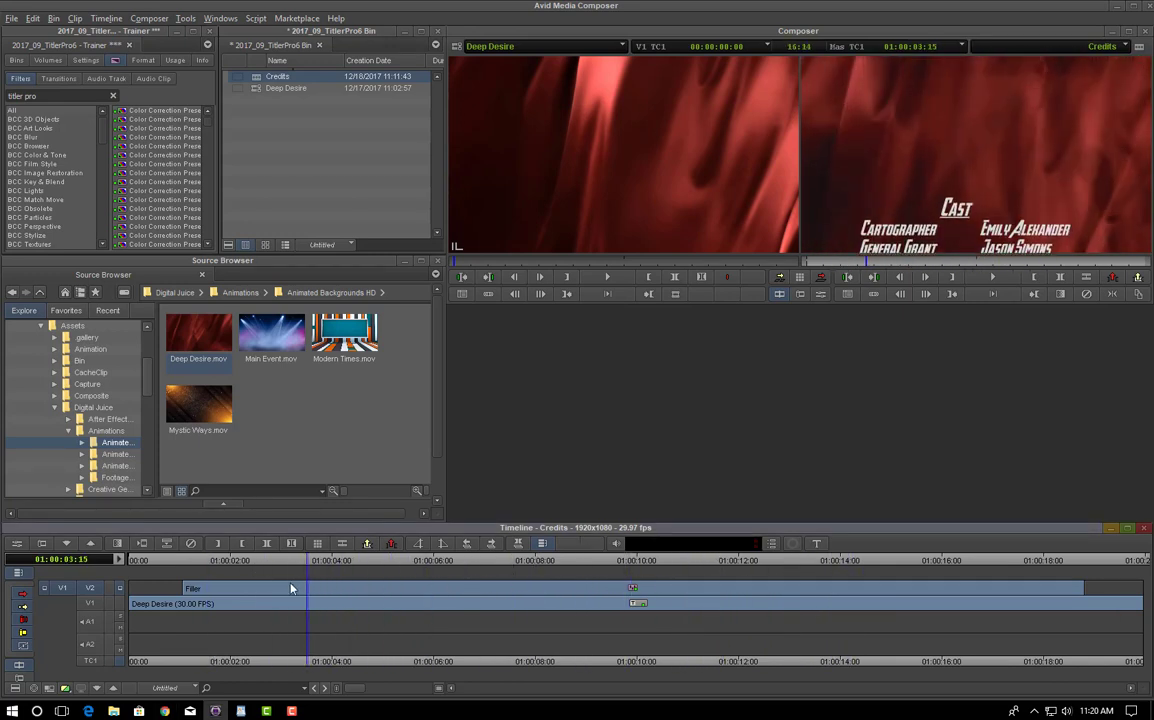
Step: Enable the playback and FX editing video frame caches in the Media Cache video memory settings
click(83, 61)
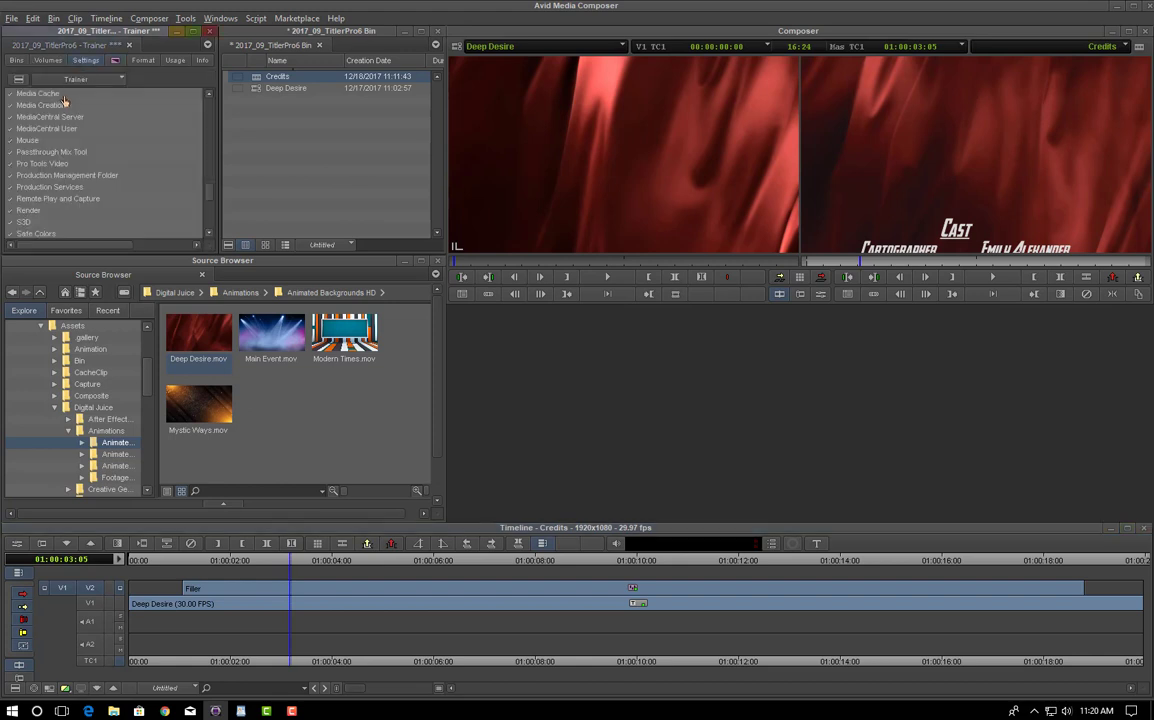
double_click(31, 94)
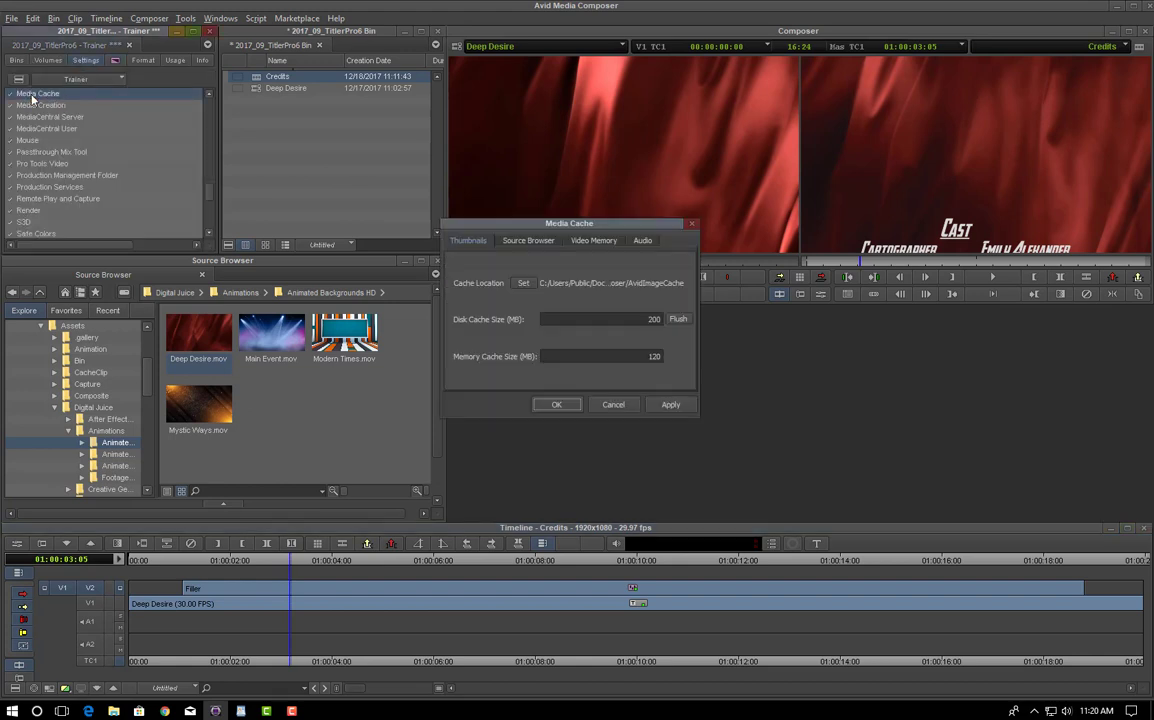
click(596, 241)
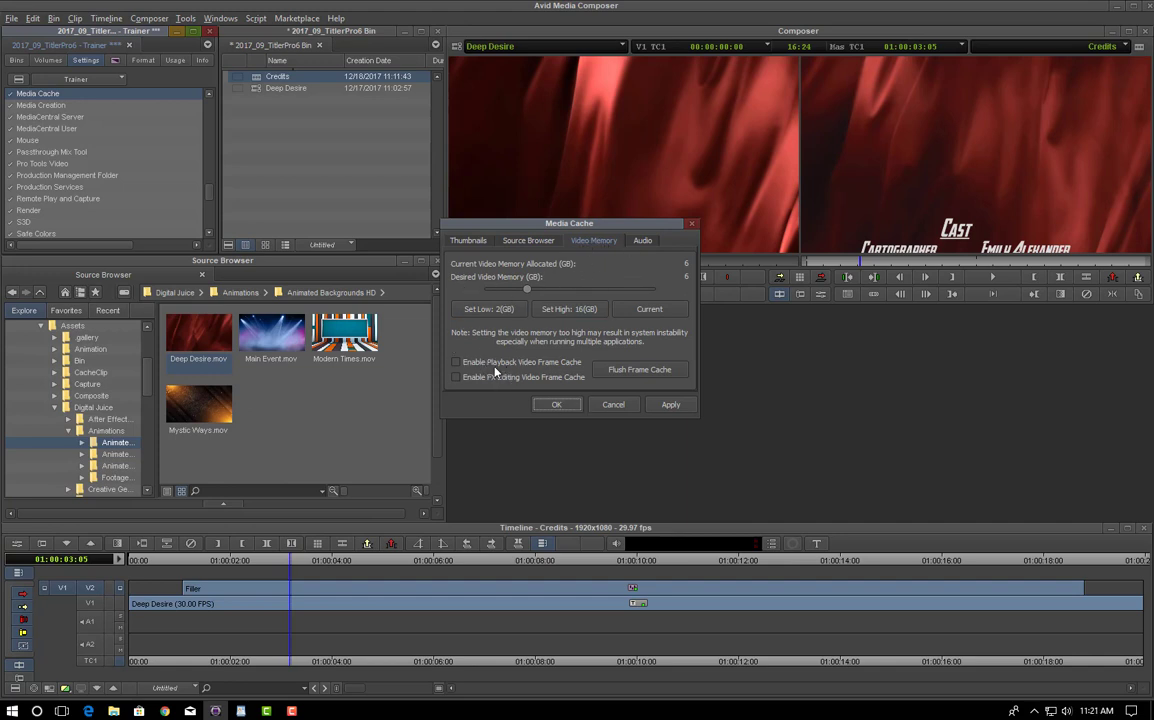
click(456, 364)
click(455, 378)
click(552, 404)
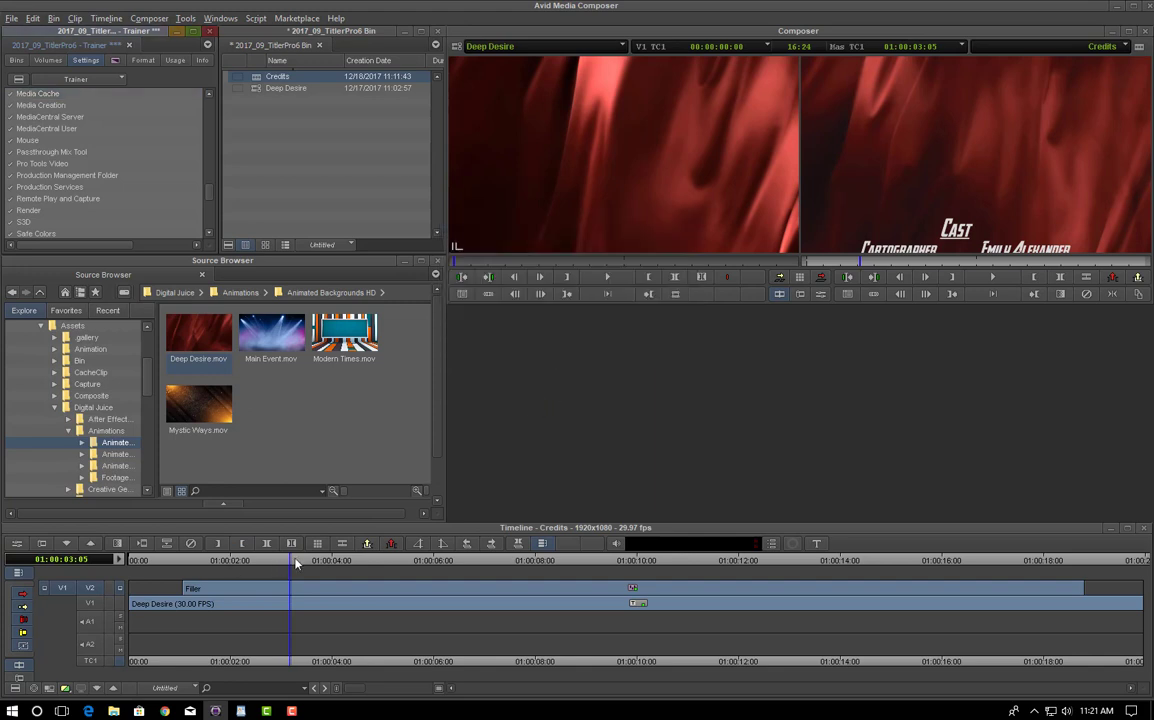
Step: Play the Credits sequence from near the start of the title clip on V2
drag(296, 565, 213, 588)
key(space)
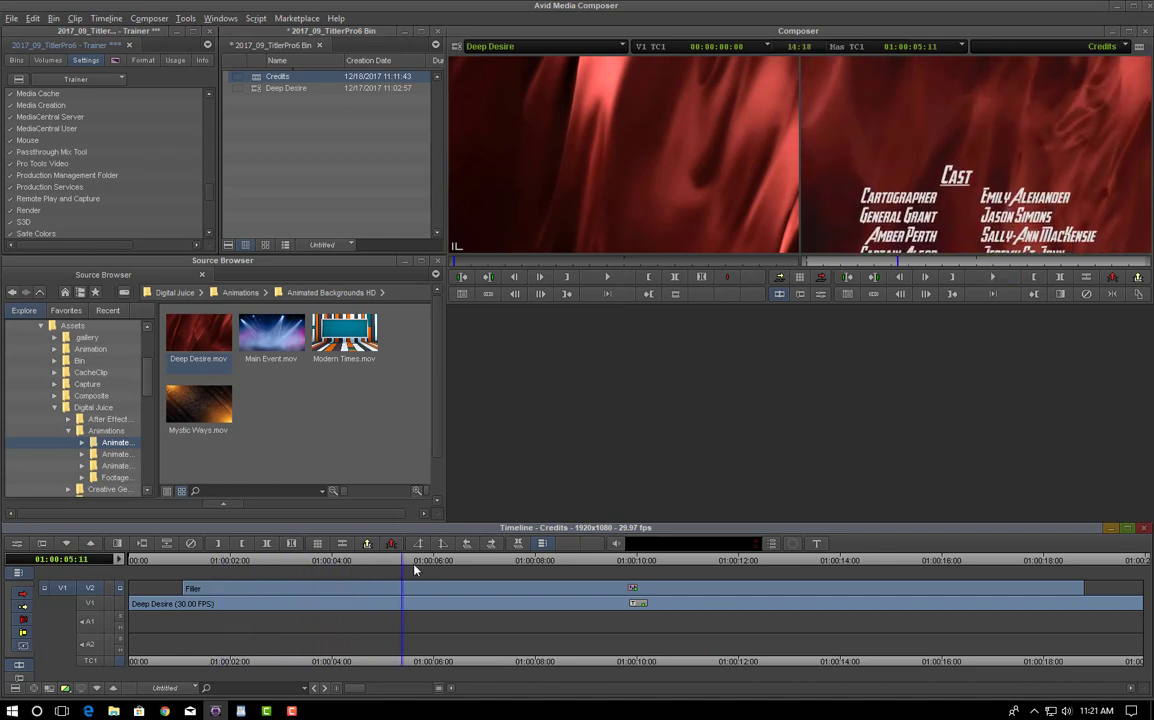
Step: Place the sequence playhead at 01:00:02:12 and reopen the V2 title clip for editing in Titler Pro
drag(489, 572, 252, 588)
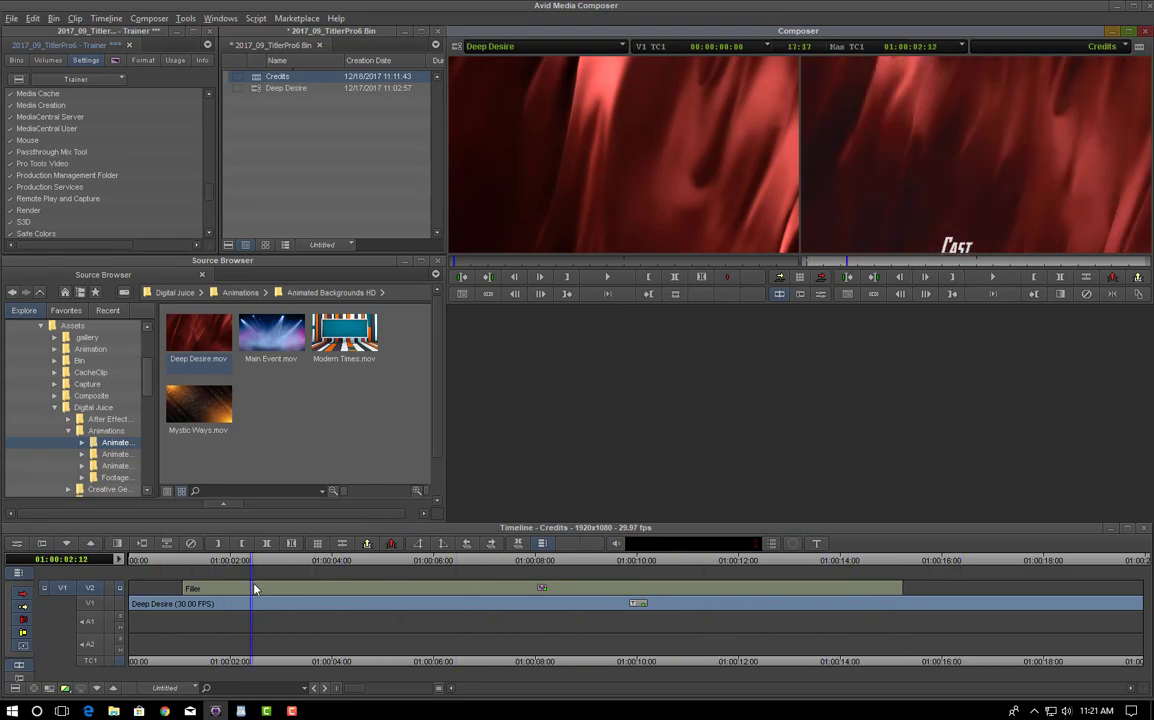
click(262, 588)
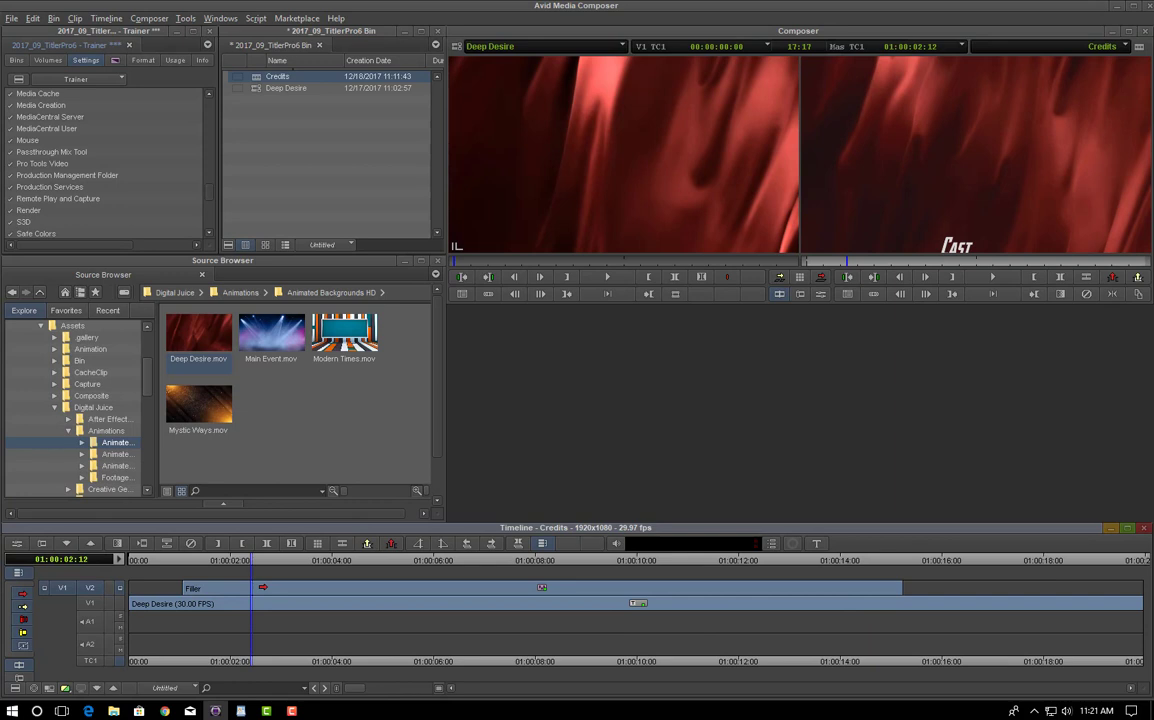
right_click(262, 587)
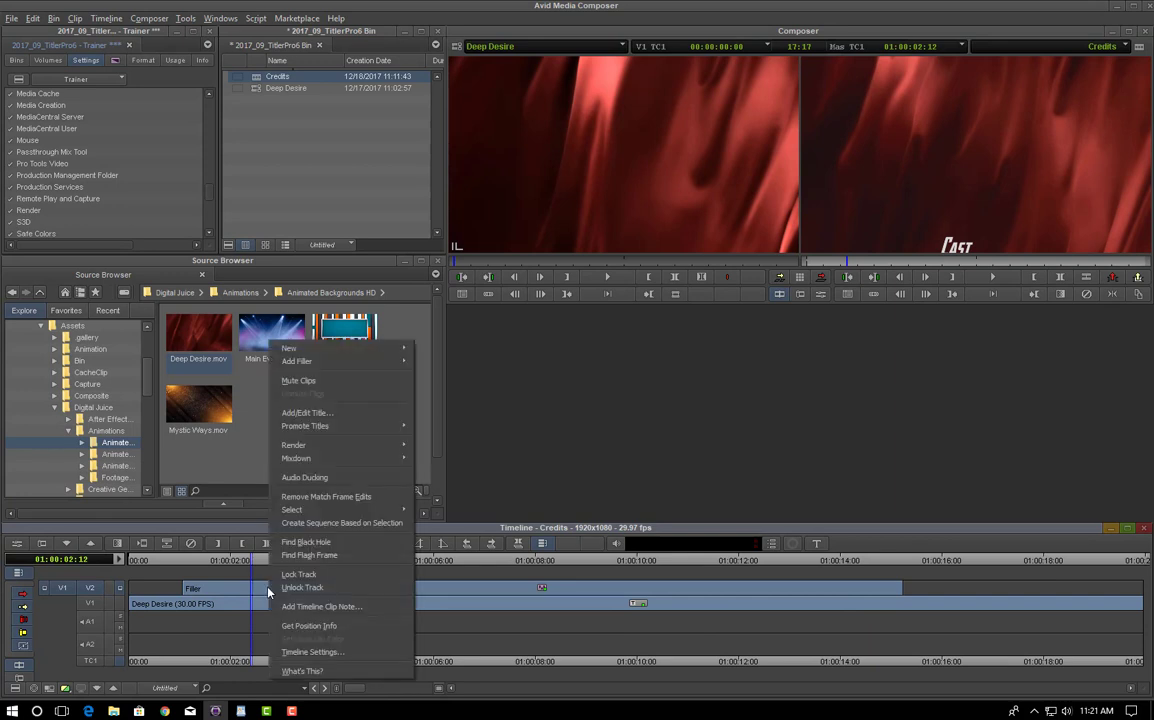
click(301, 414)
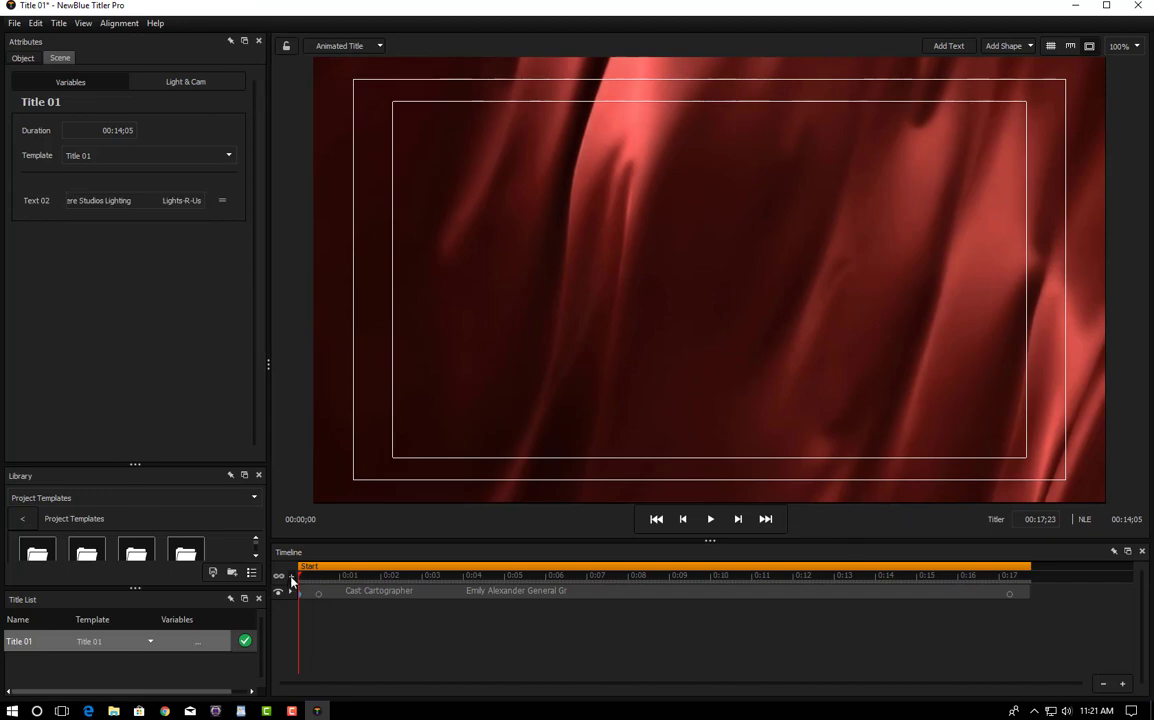
Step: Move the credits' last keyframe to just past 0:13 and set the Titler duration to 00:14;05, matching the NLE duration
drag(304, 588, 643, 603)
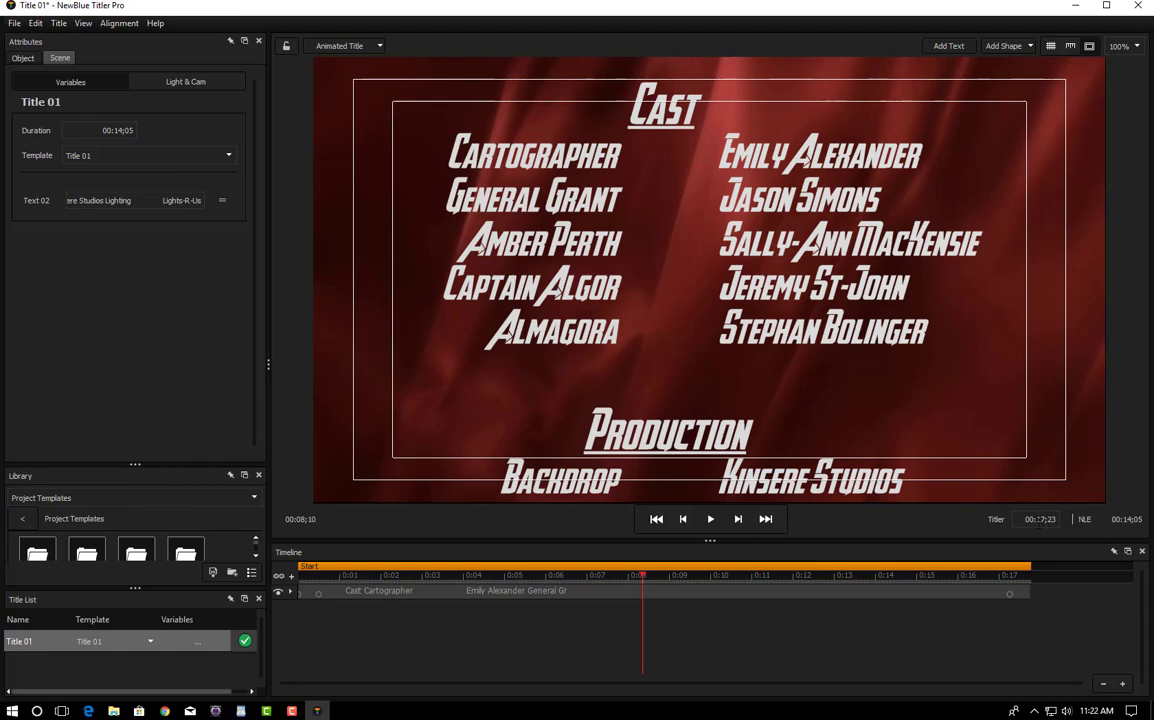
click(1009, 598)
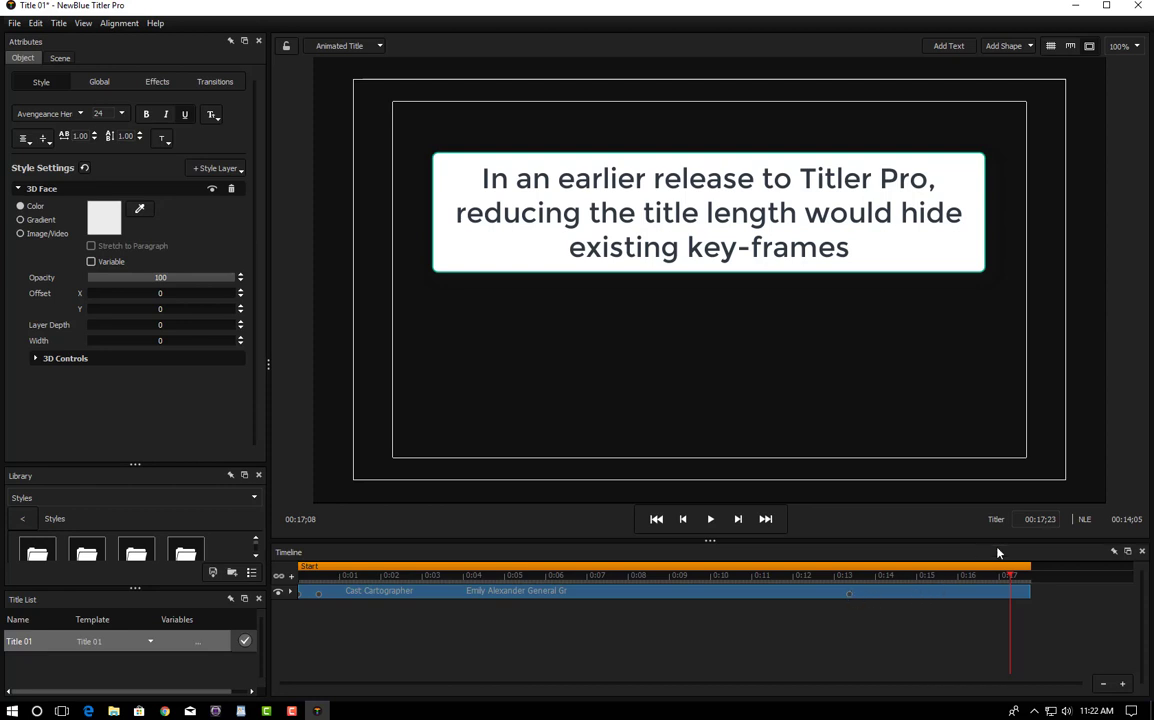
click(1040, 519)
key(Return)
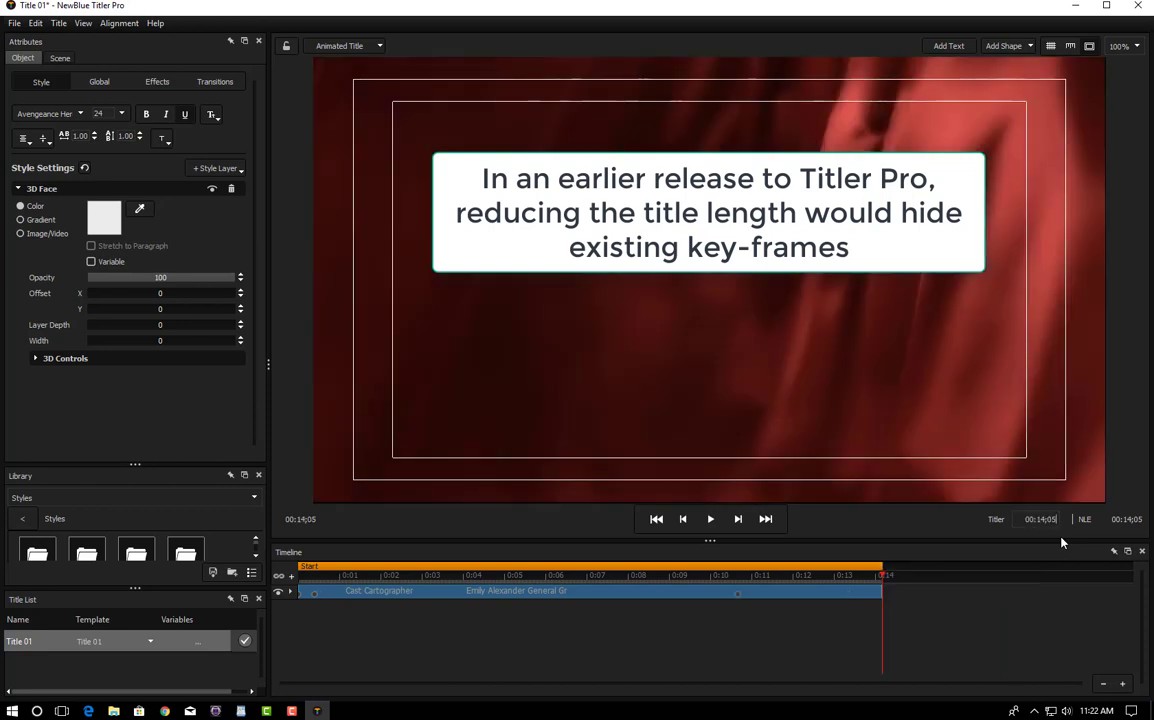
Step: Move the last keyframe close to the end of the shortened title, check the scroll at 00:13;06, and close the editor keeping the changes
click(739, 598)
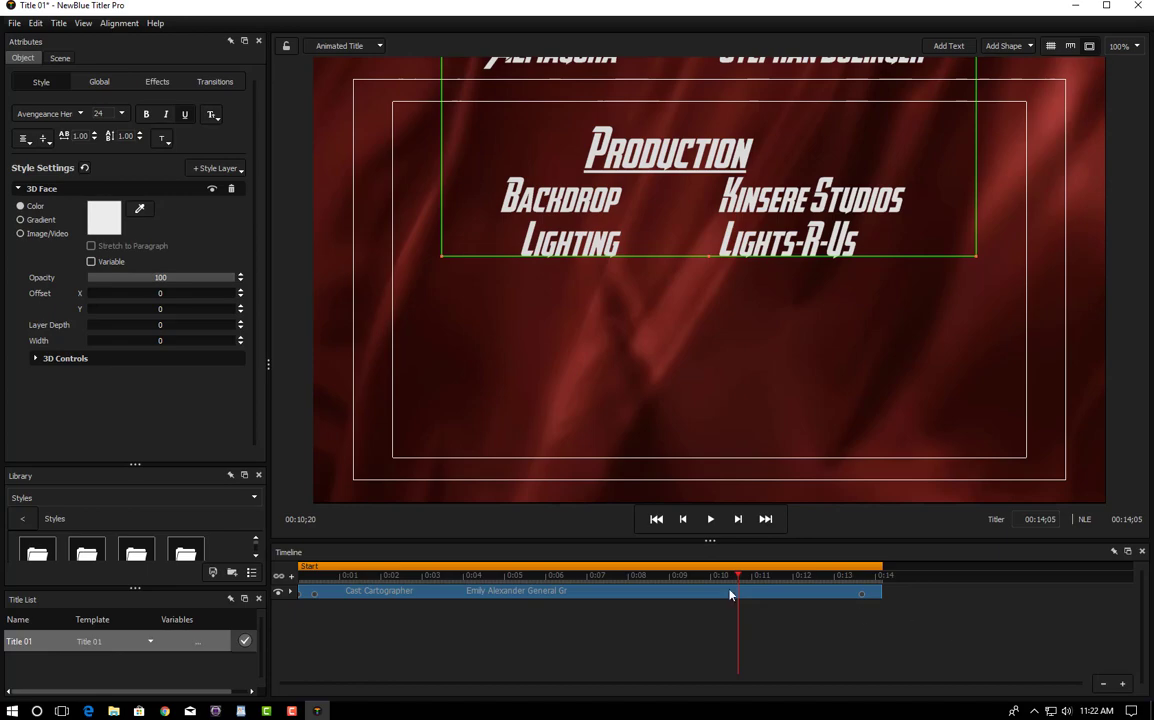
drag(739, 578, 842, 605)
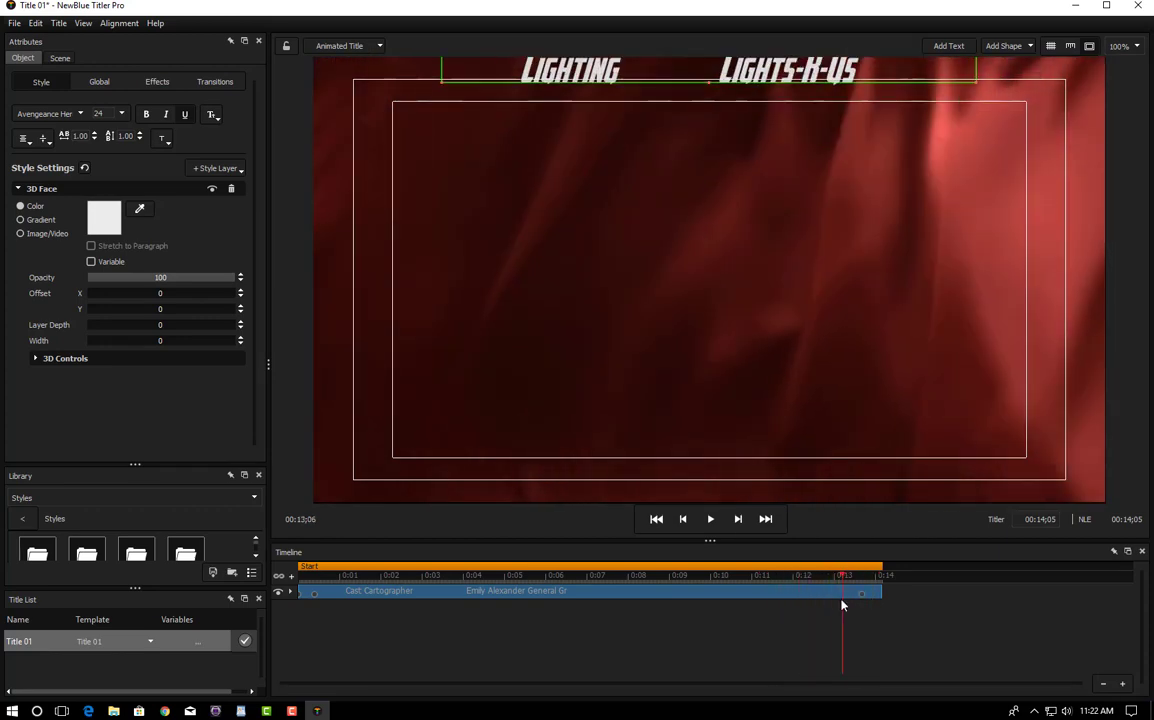
click(1139, 8)
click(522, 372)
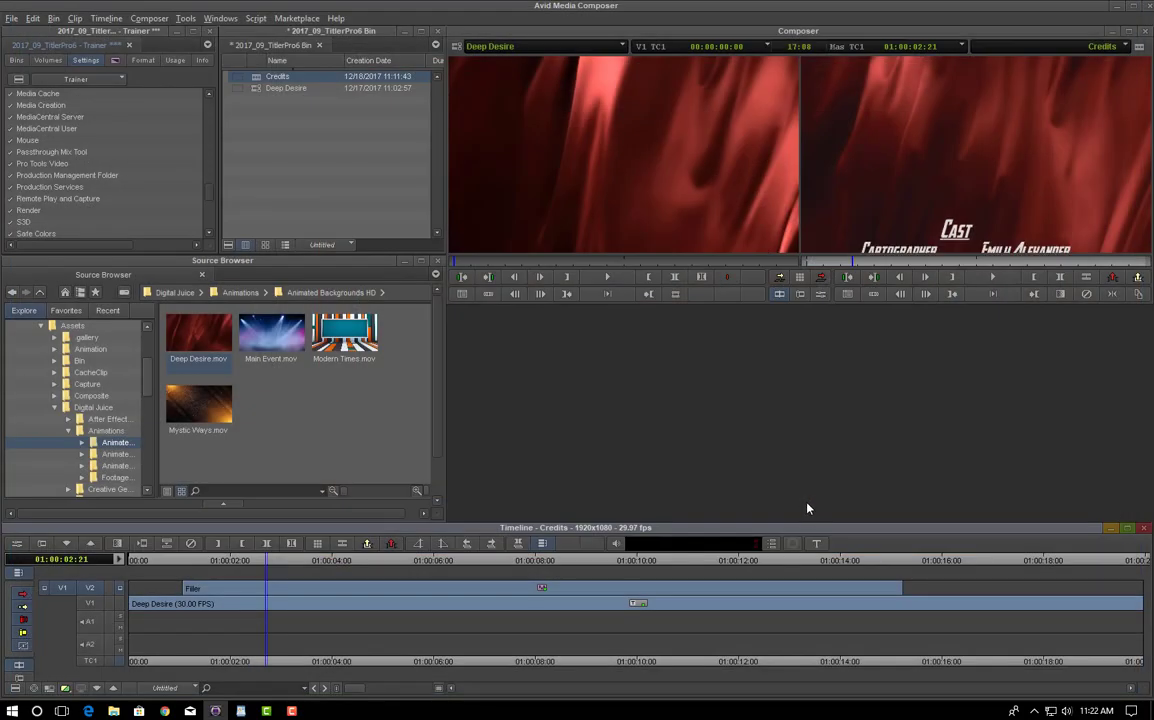
Step: Reopen the V2 title from 01:00:02:26 in the Avid sequence and scrub the Titler Pro timeline to 00:02;08
drag(549, 566, 275, 564)
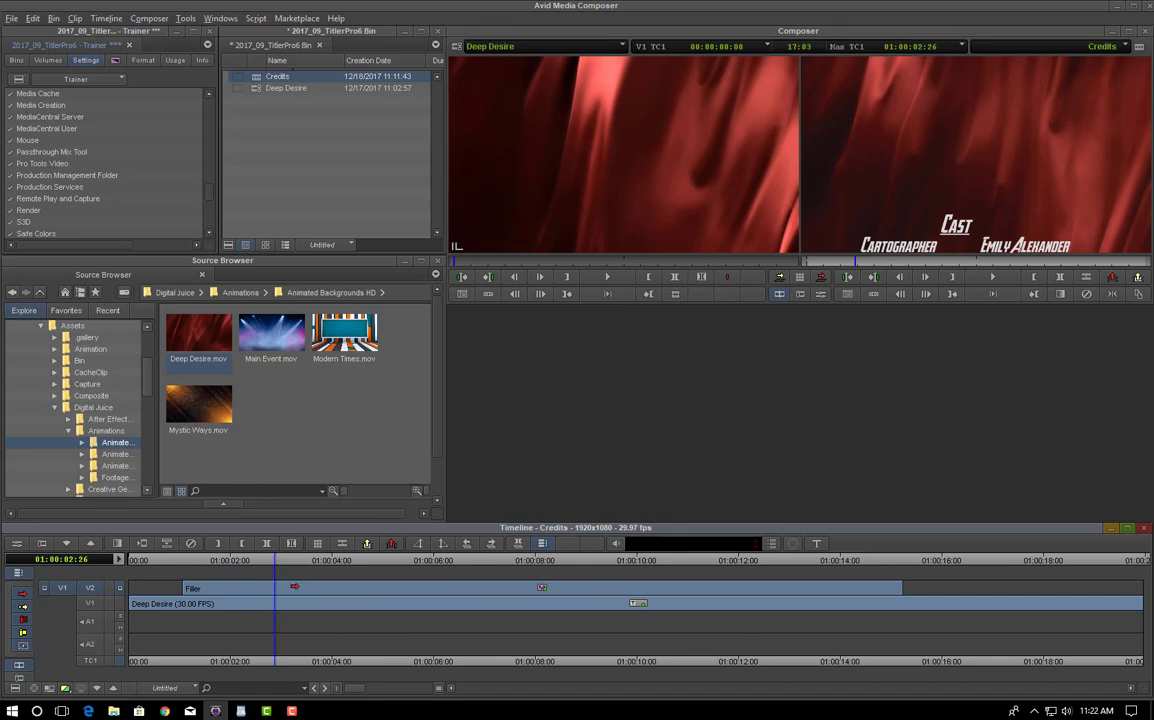
right_click(295, 587)
click(348, 415)
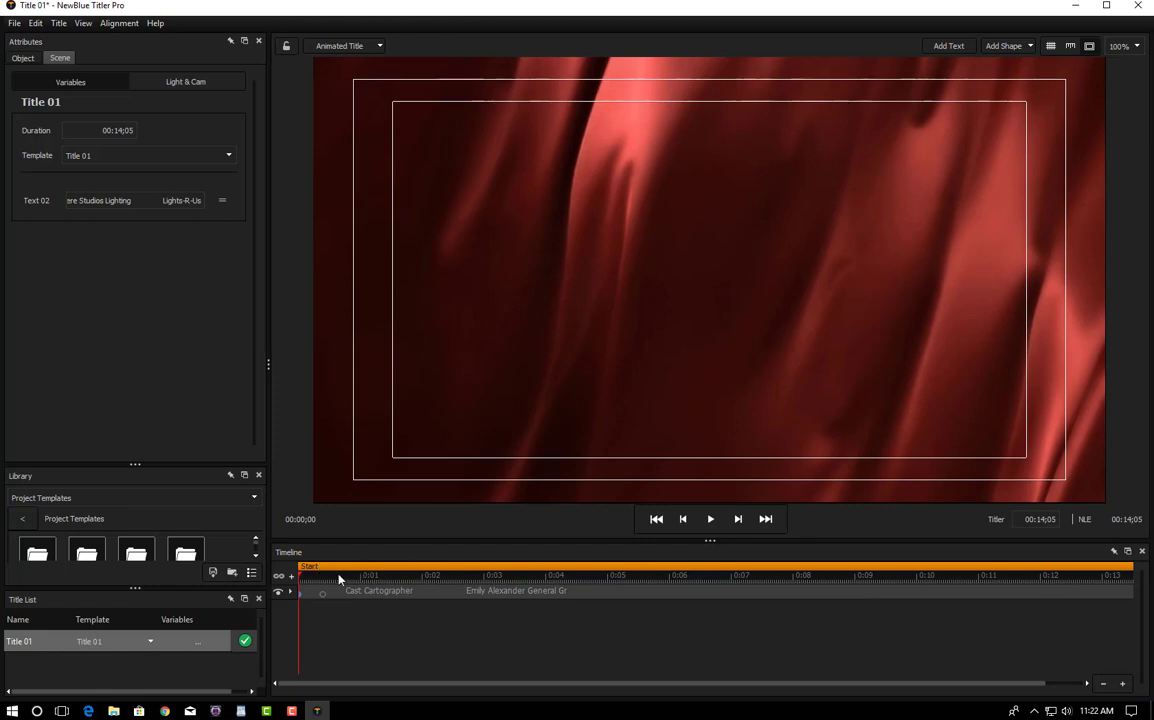
drag(319, 578, 438, 578)
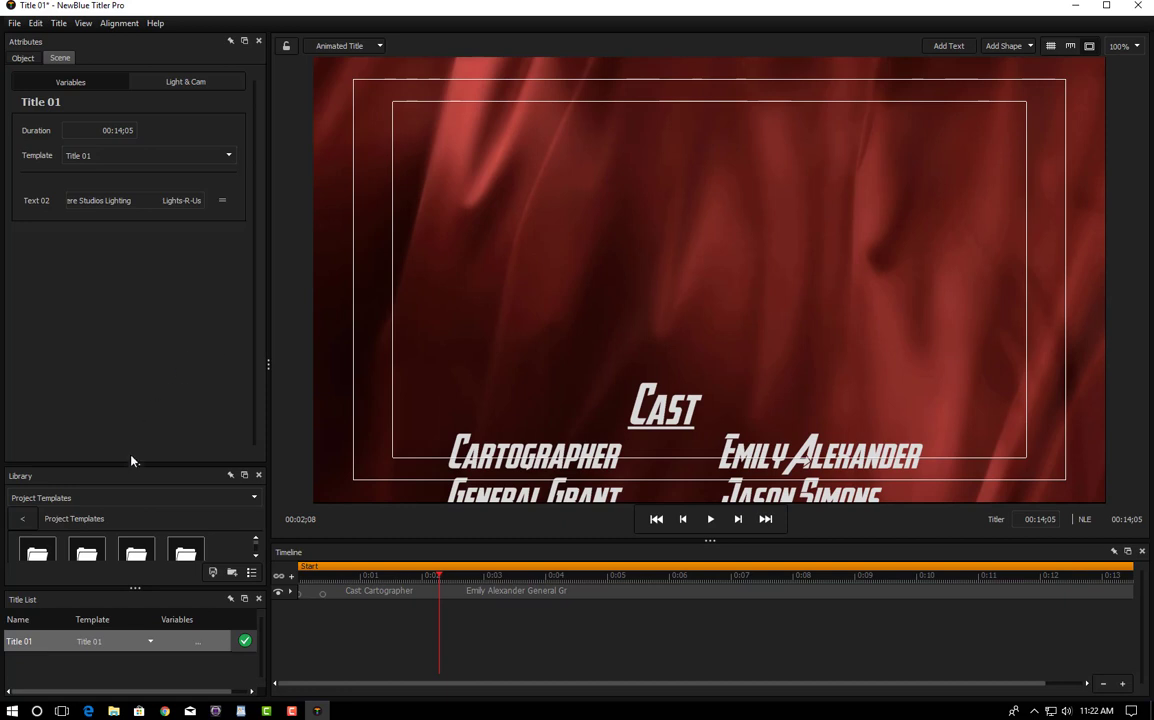
Step: Enlarge the Library, select the credits text layer on the timeline, and open the Spotlight presets in the Filters effects
drag(134, 475, 135, 300)
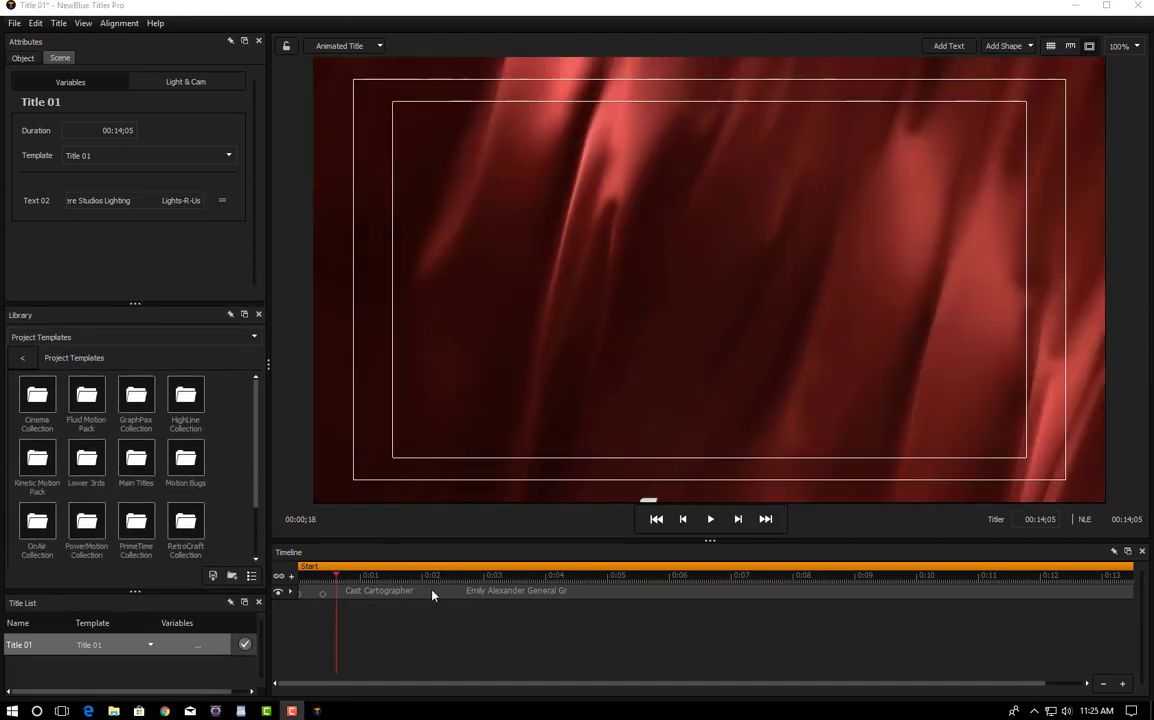
click(432, 594)
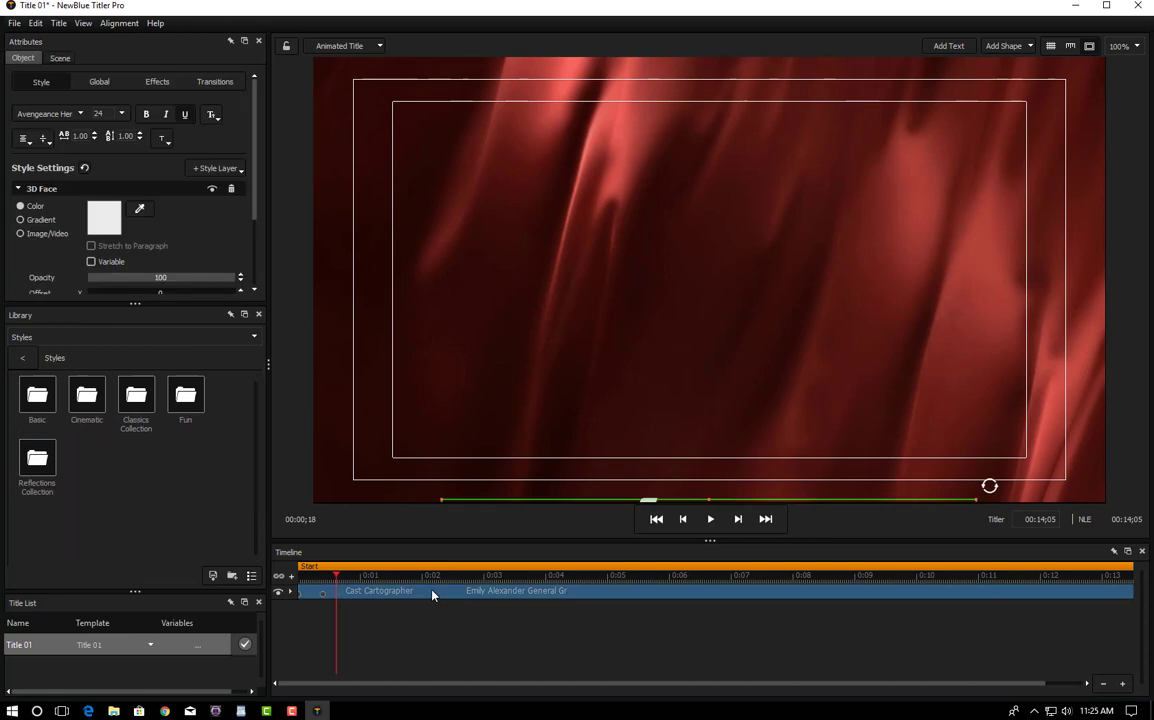
click(20, 339)
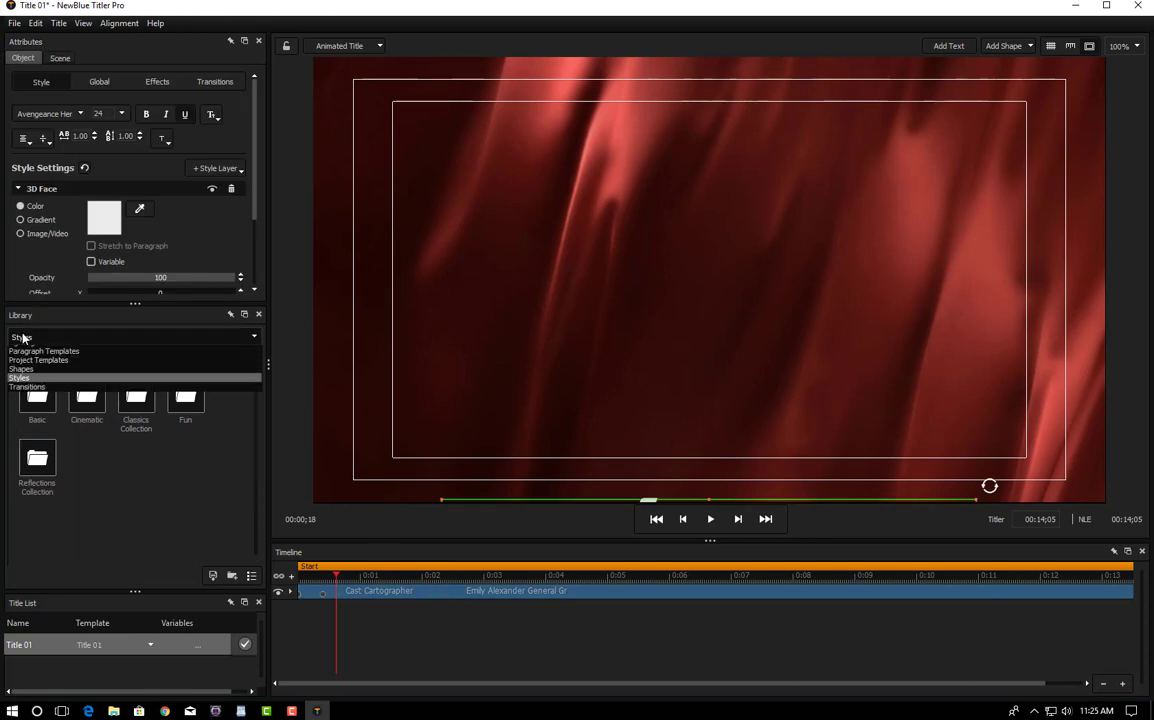
click(20, 351)
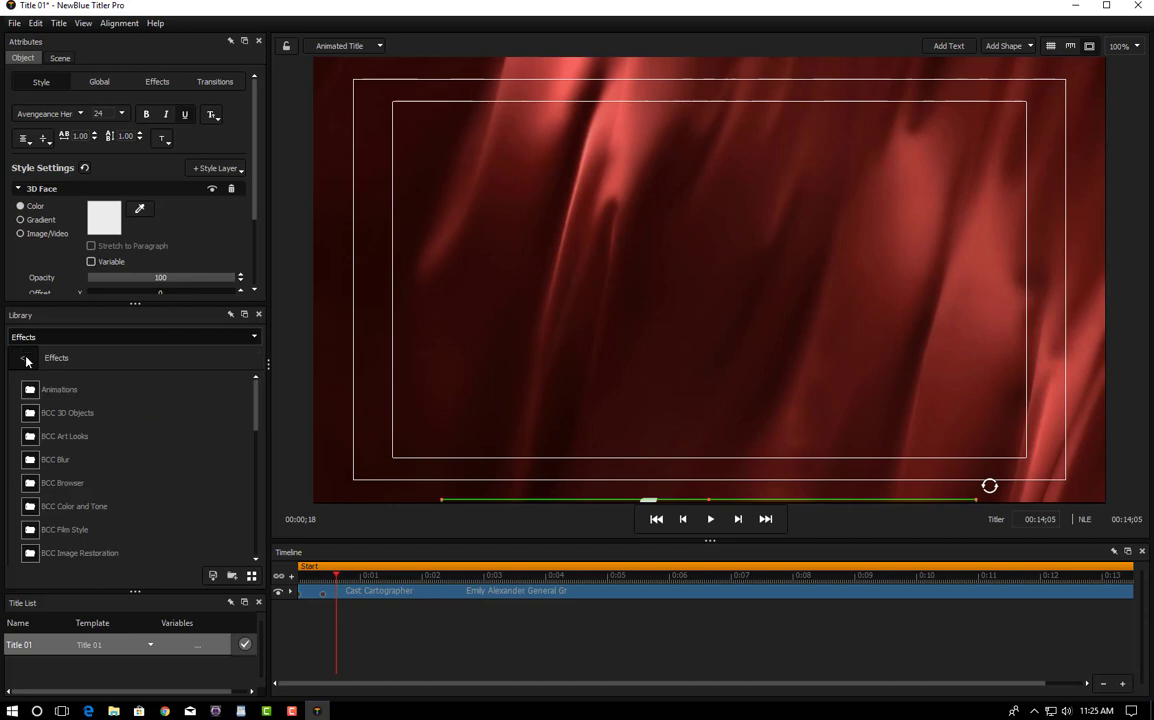
scroll(258, 412, down, 10)
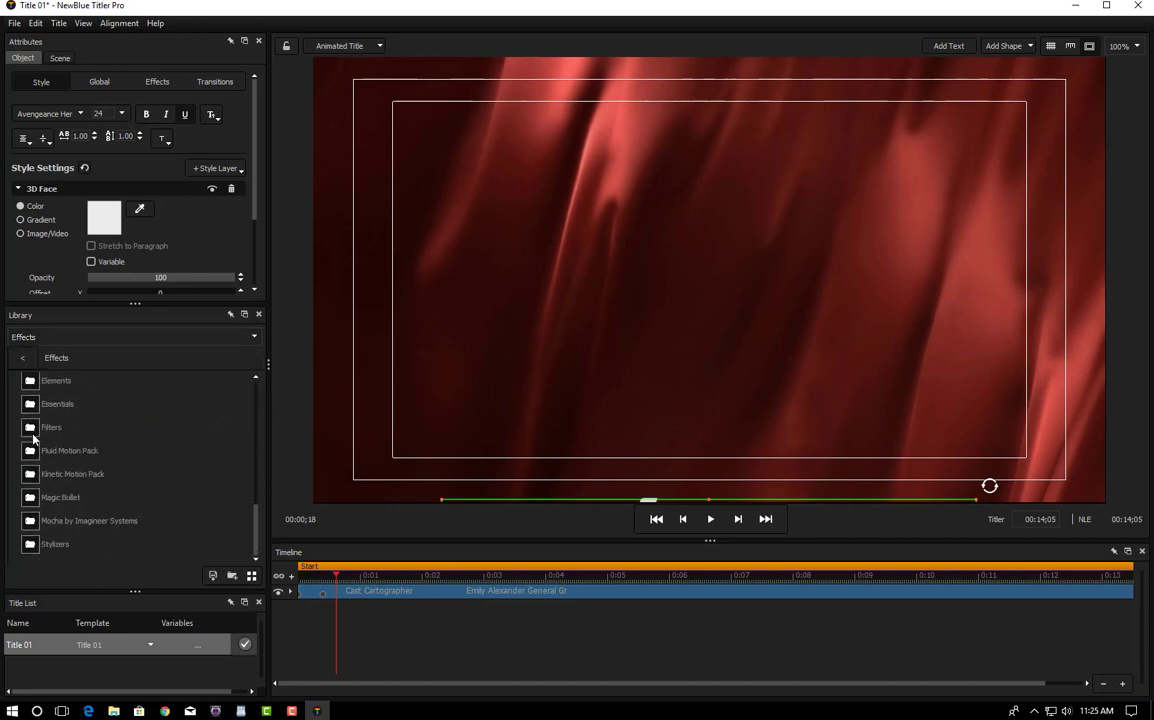
double_click(33, 433)
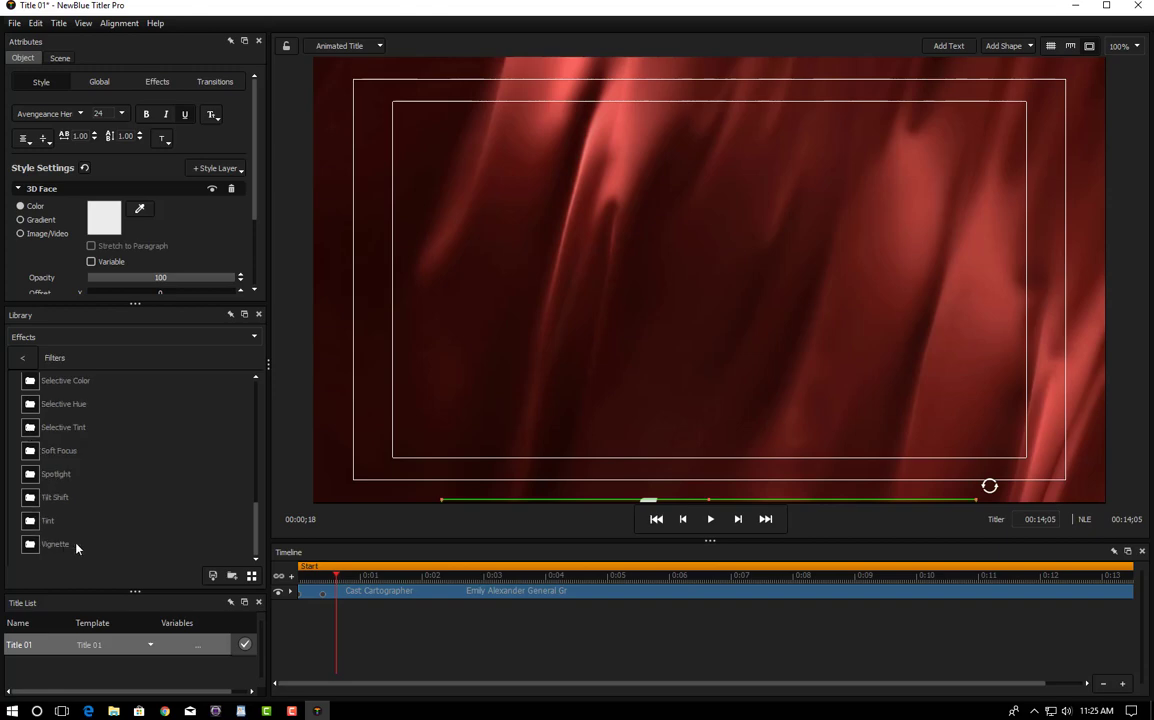
double_click(31, 476)
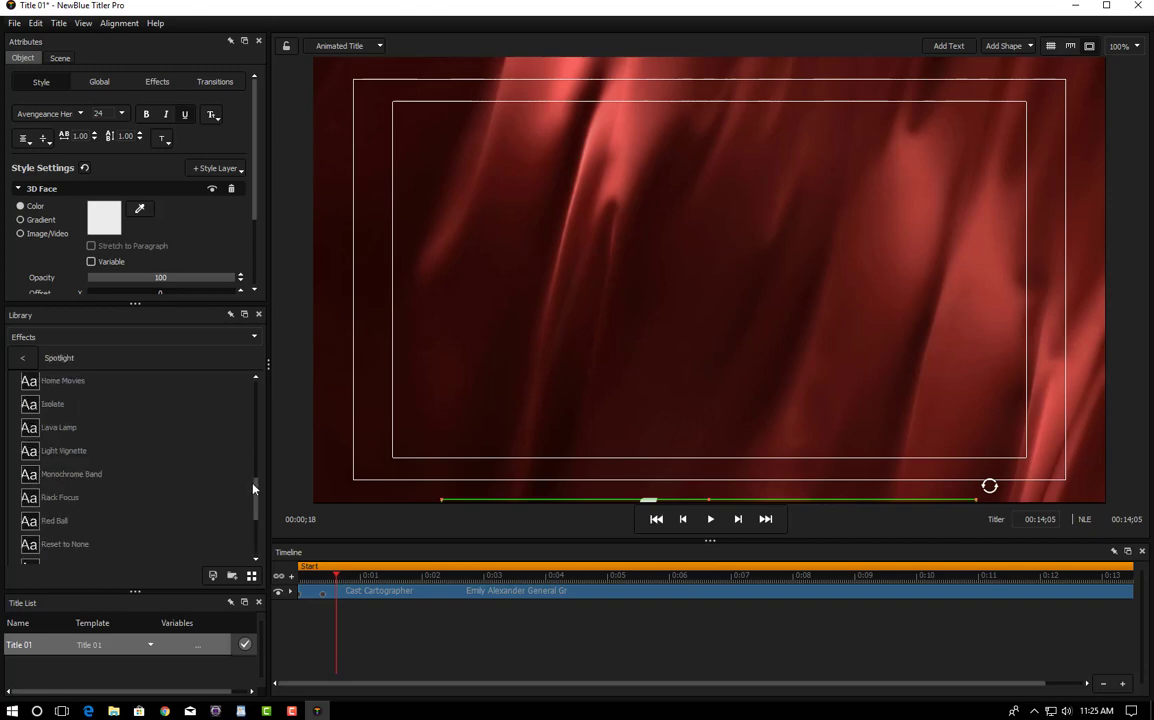
Step: Preview the Sword Slice and Swamp Alien Eye Spotlight presets on the title and apply Sword Slice to the credits text layer
drag(255, 487, 260, 531)
mouse_move(32, 545)
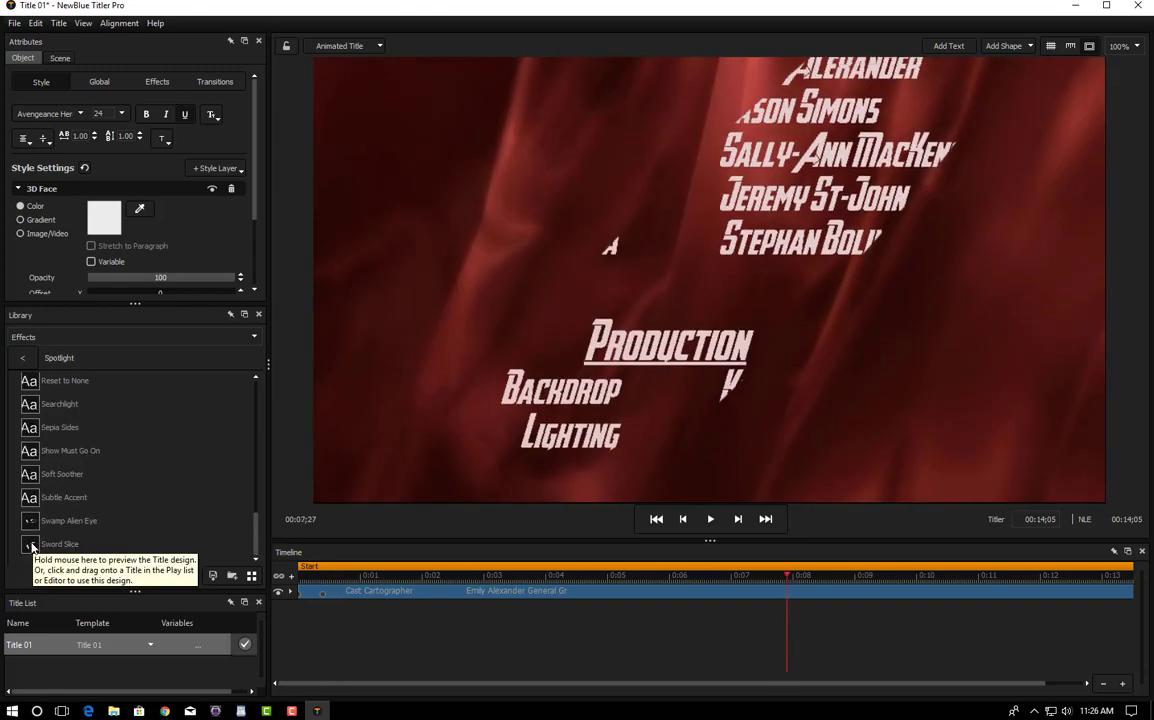
mouse_move(30, 522)
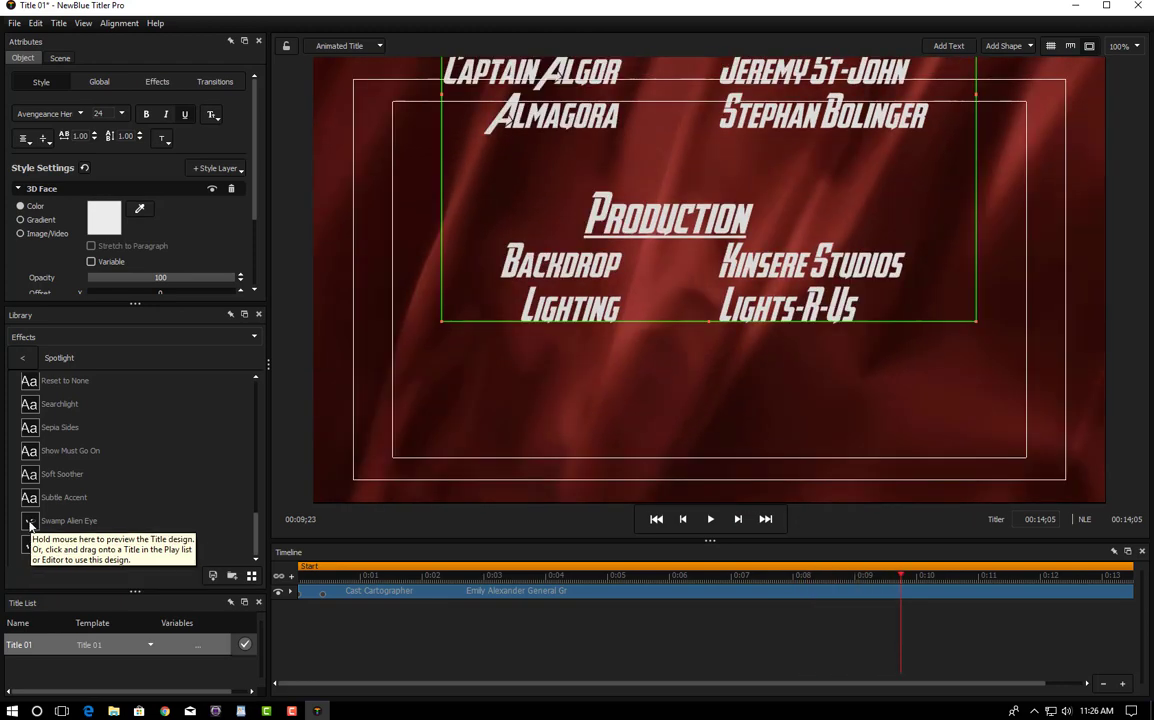
mouse_move(30, 498)
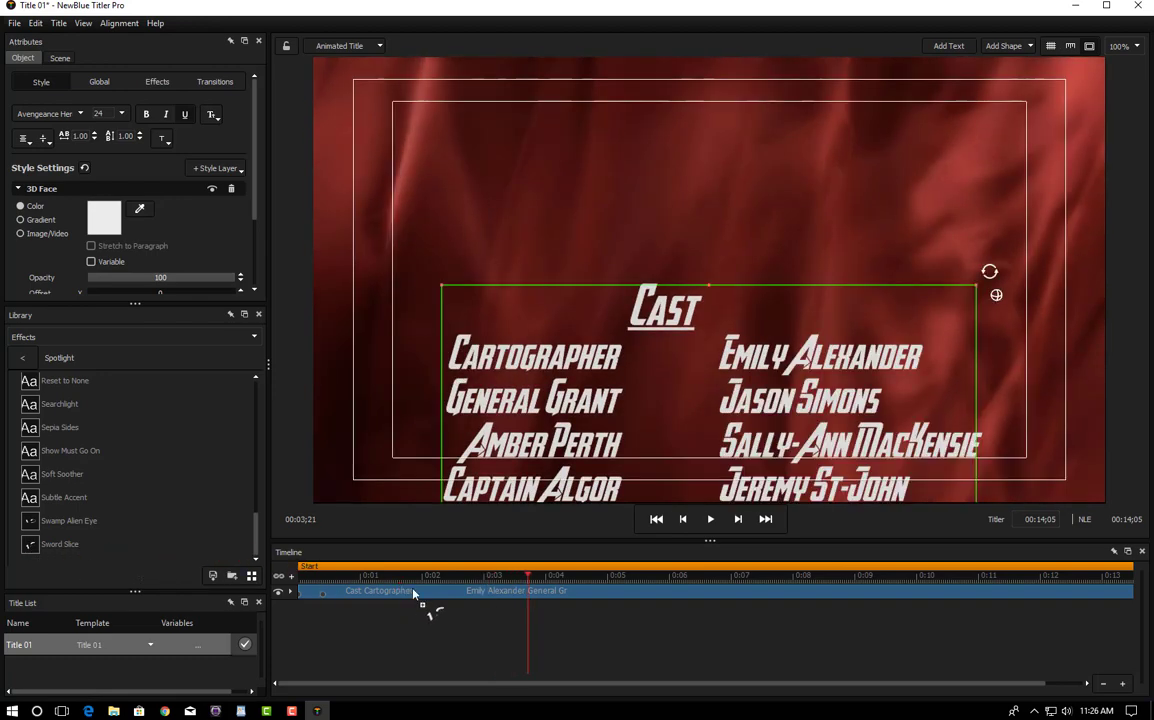
drag(413, 592, 418, 594)
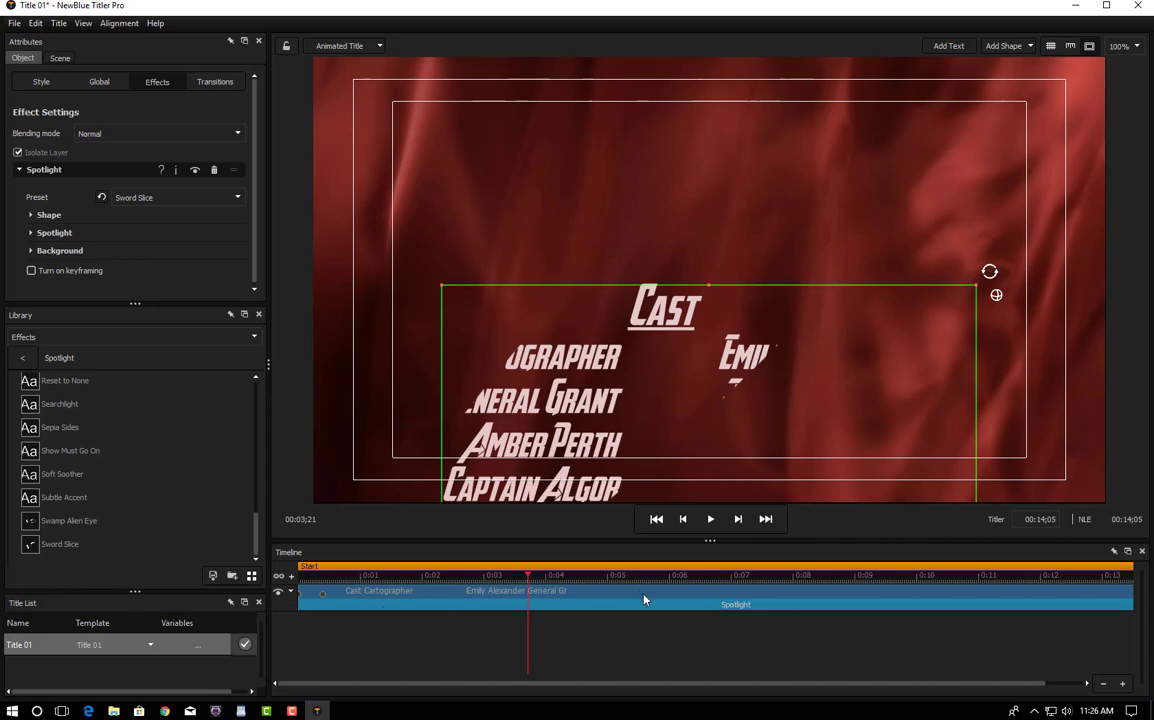
click(290, 593)
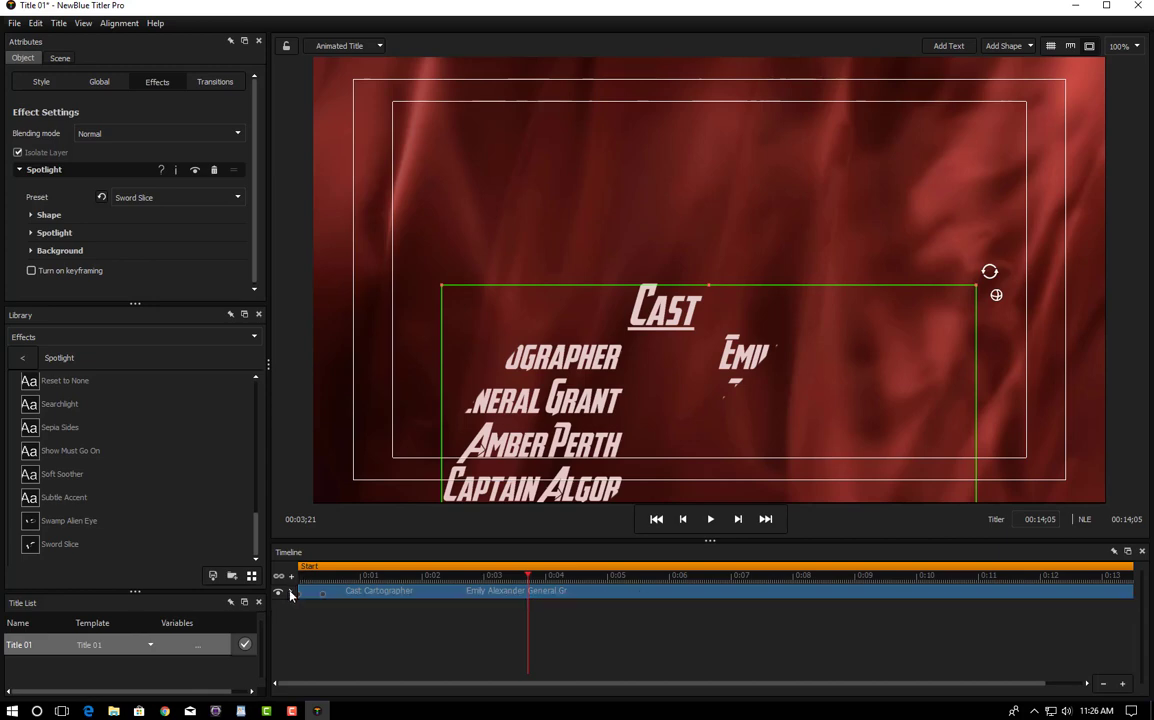
click(290, 593)
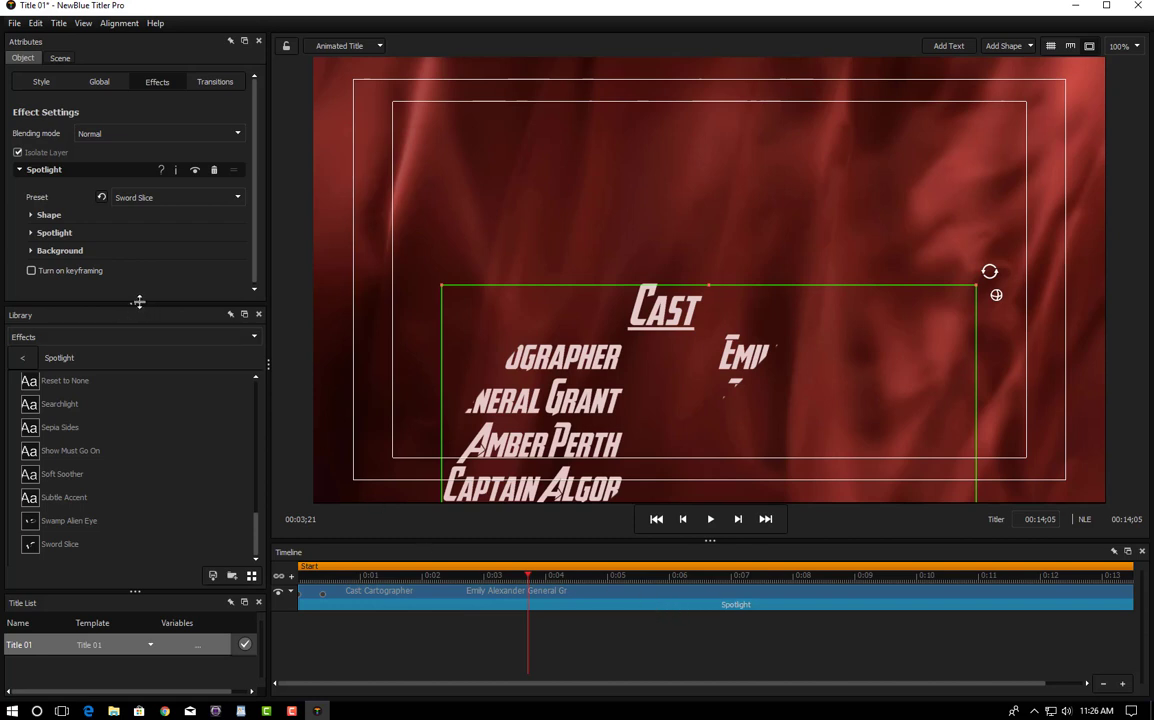
Step: Enlarge the effect settings, go to 00:05;20, set the Spotlight shape's Feather to 81.3, and expand the remaining Spotlight settings
drag(139, 302, 155, 474)
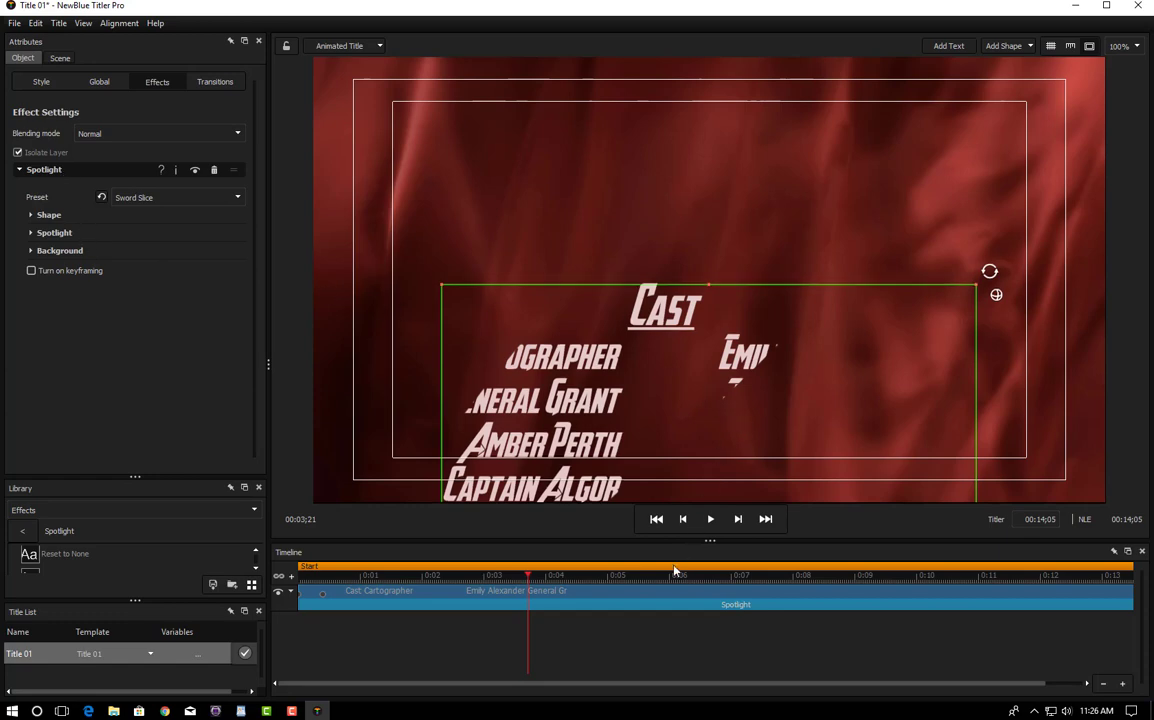
drag(535, 577, 648, 595)
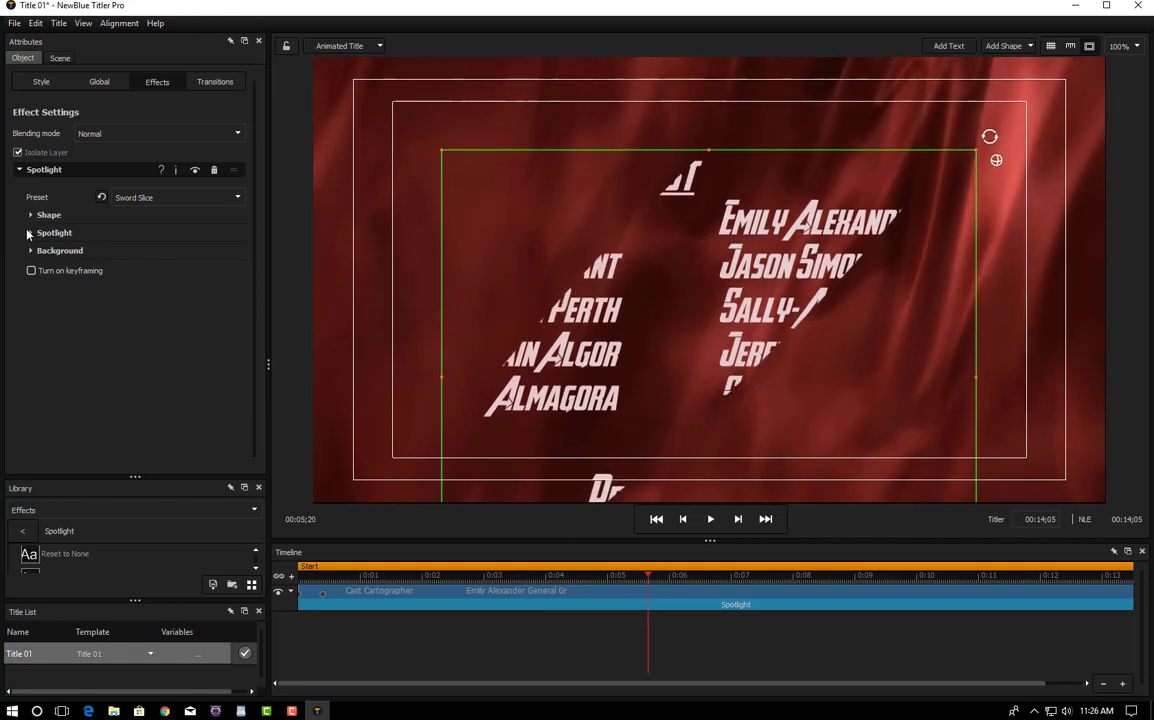
click(31, 216)
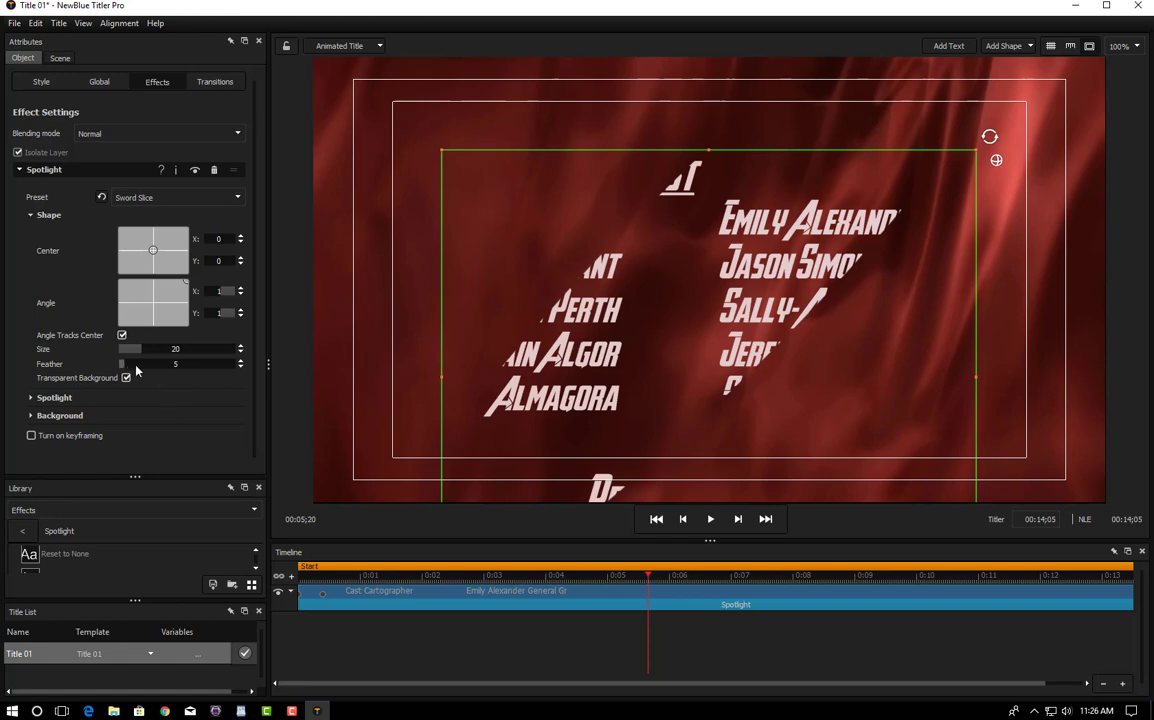
drag(136, 371, 292, 374)
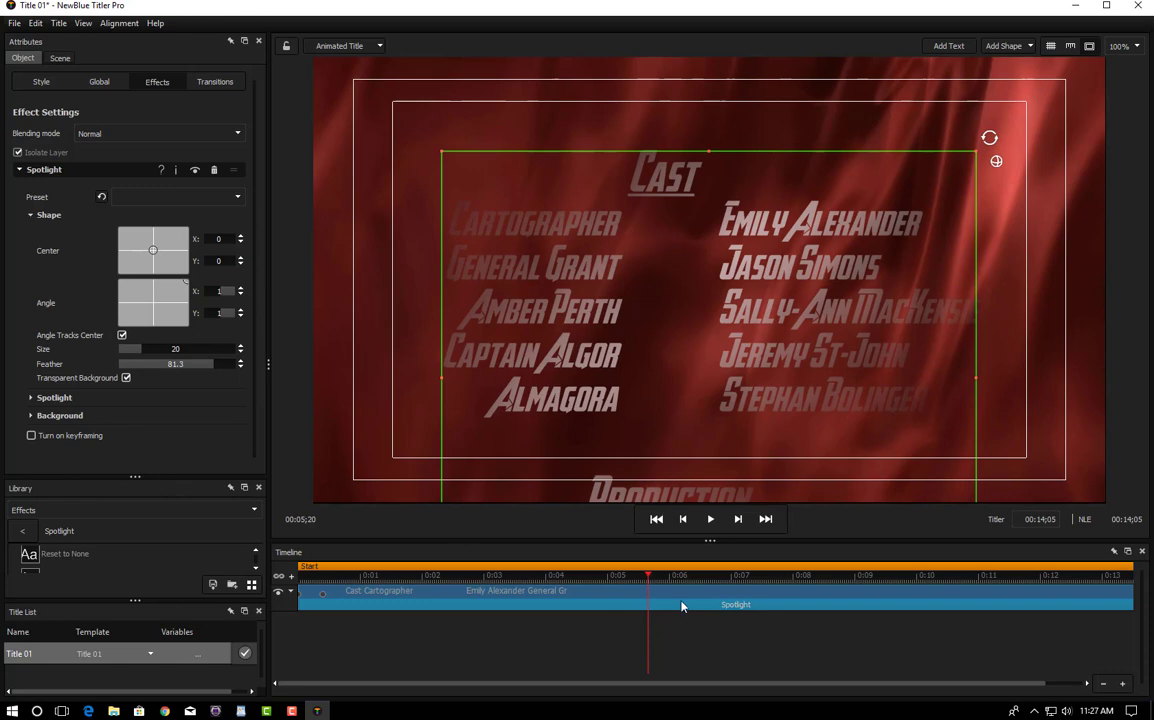
click(30, 397)
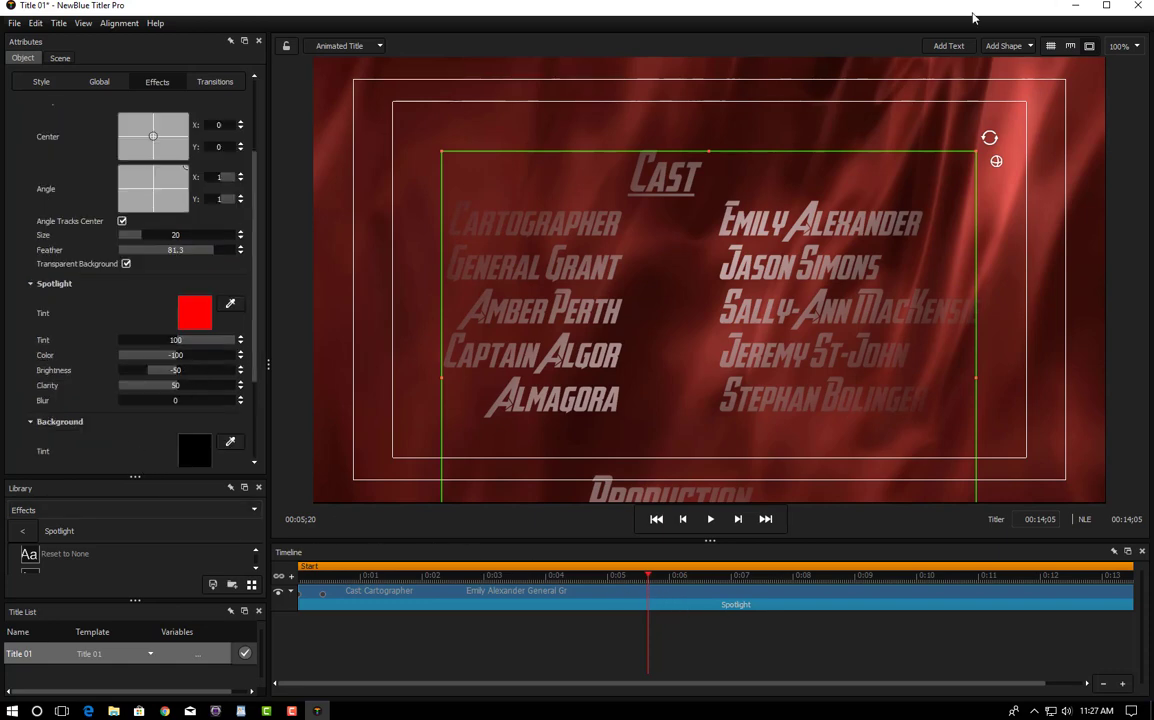
Step: Play the title from near its start to review the softened Spotlight effect, and close the Titler Pro editor keeping the changes
drag(647, 578, 318, 597)
key(space)
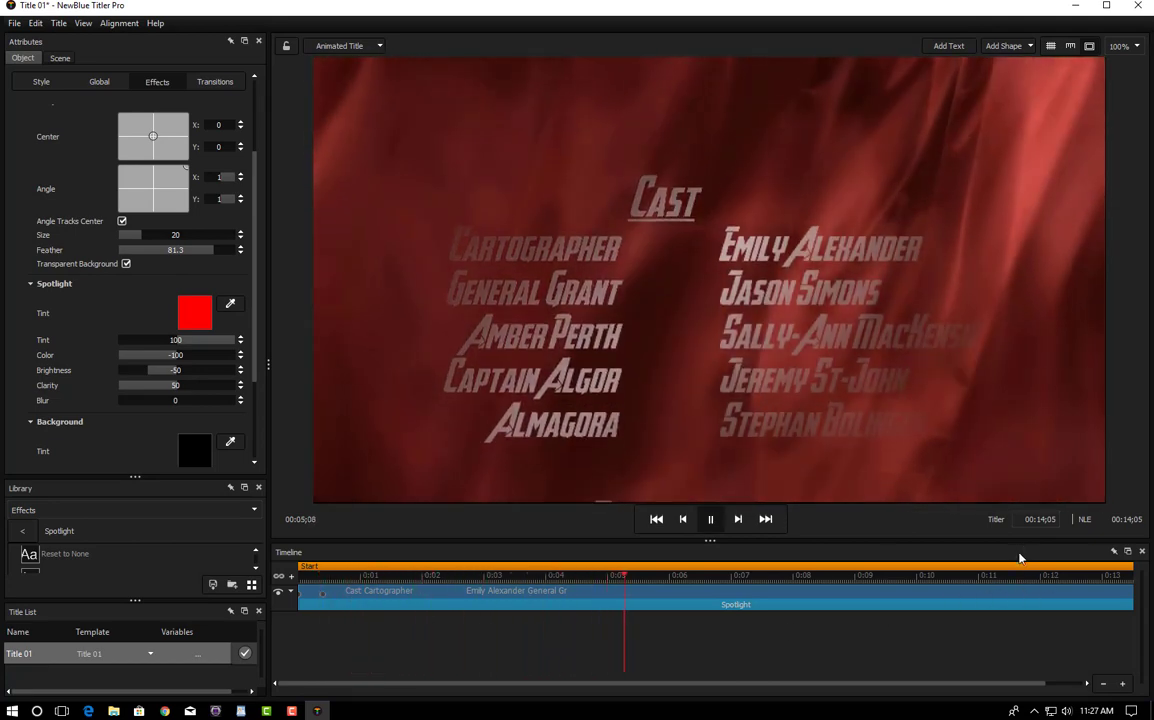
key(space)
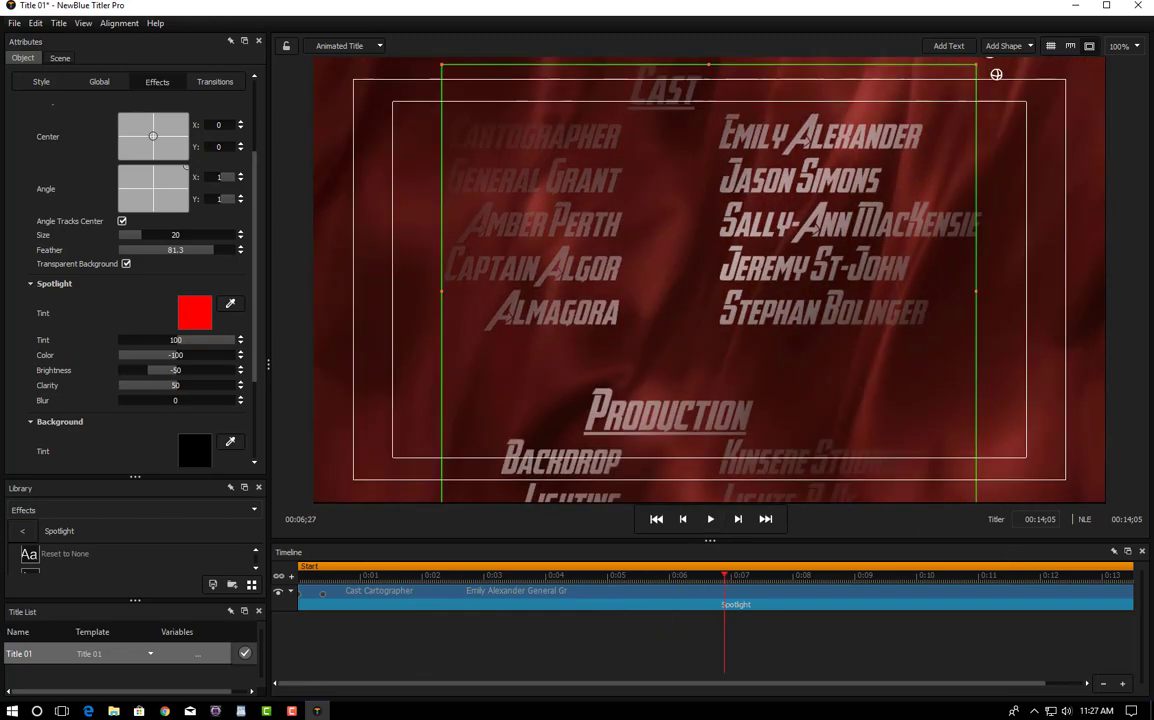
click(1140, 5)
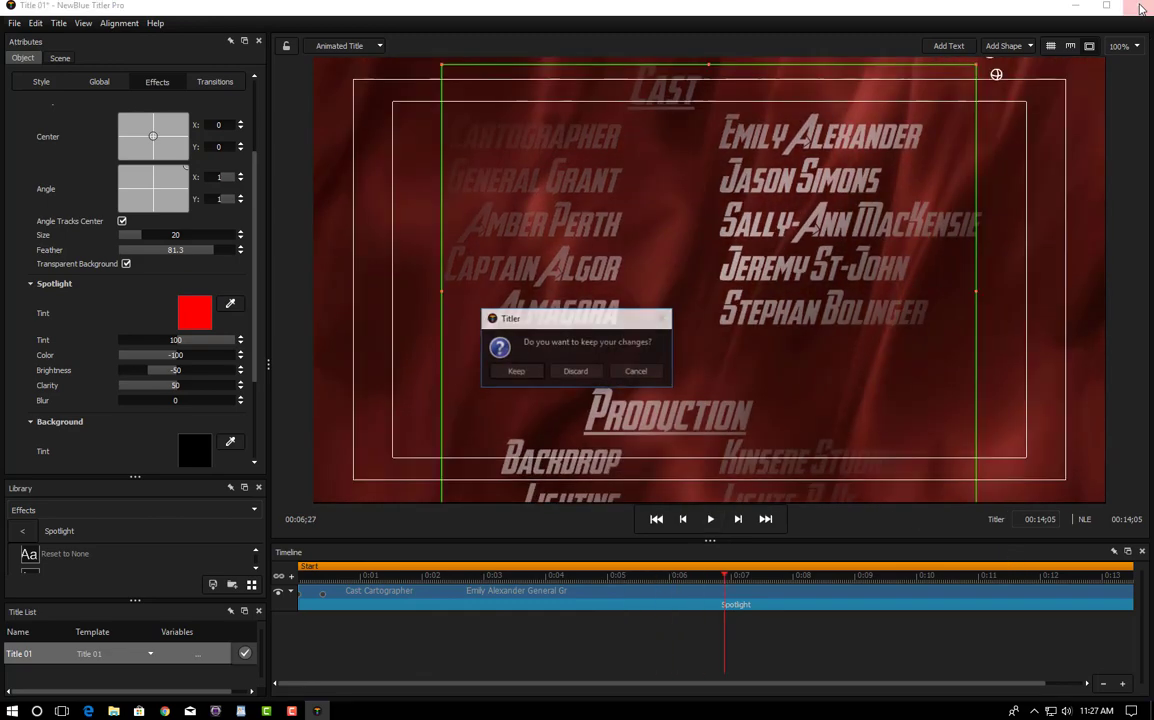
click(516, 372)
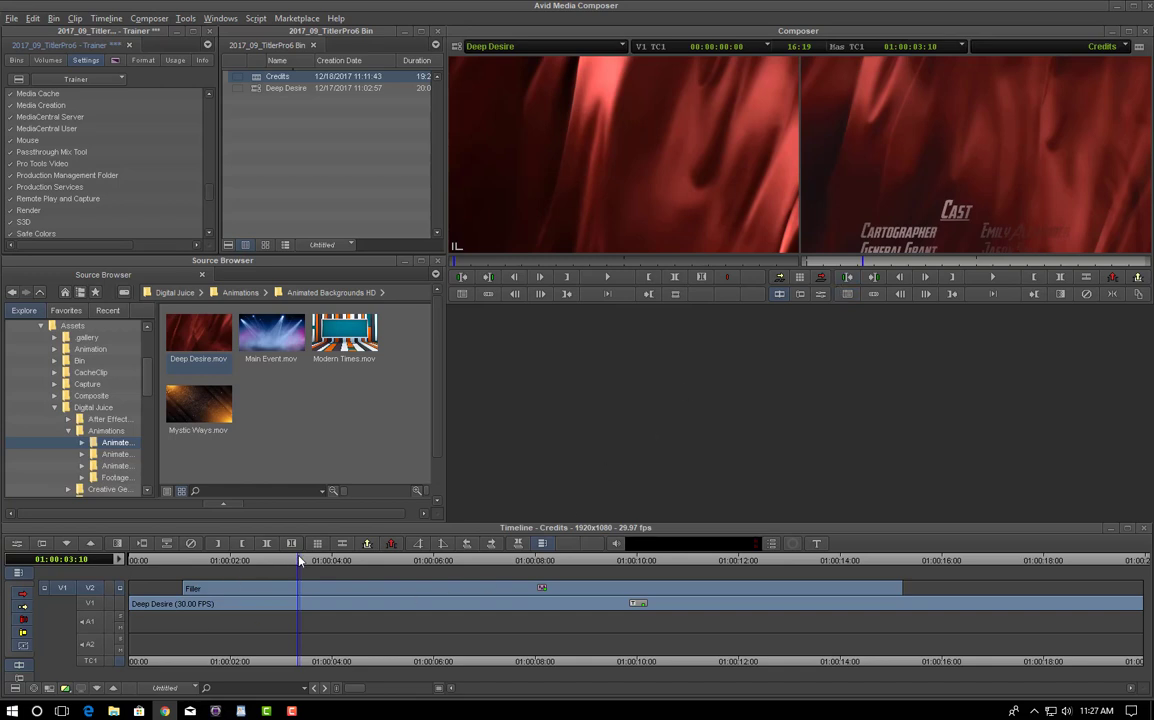
Step: Play the Avid Credits sequence from 01:00:01:08 to check the title, and return the playhead to 01:00:03:19
drag(299, 561, 193, 561)
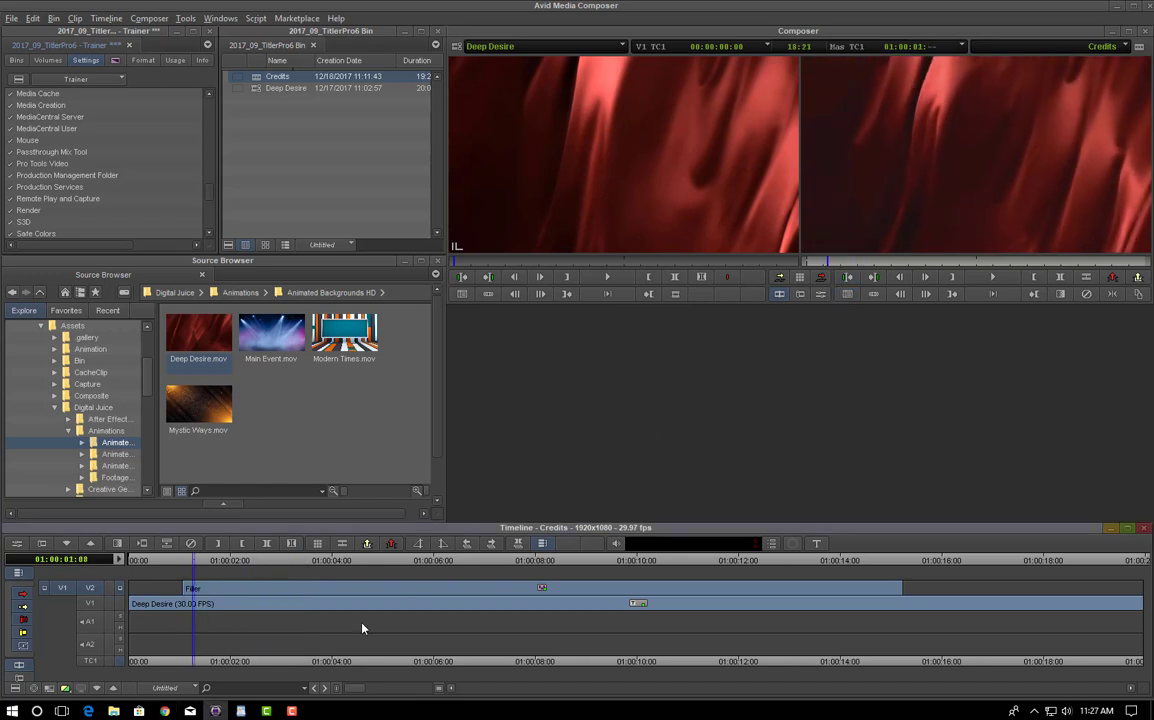
key(space)
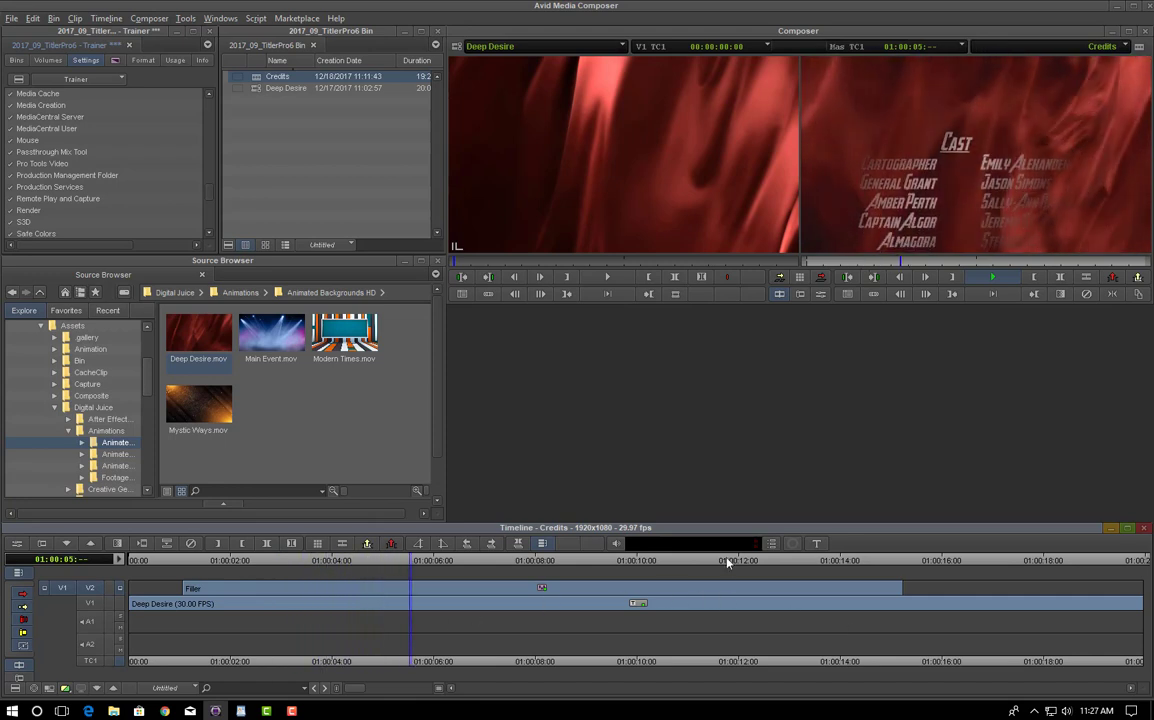
drag(462, 563, 311, 563)
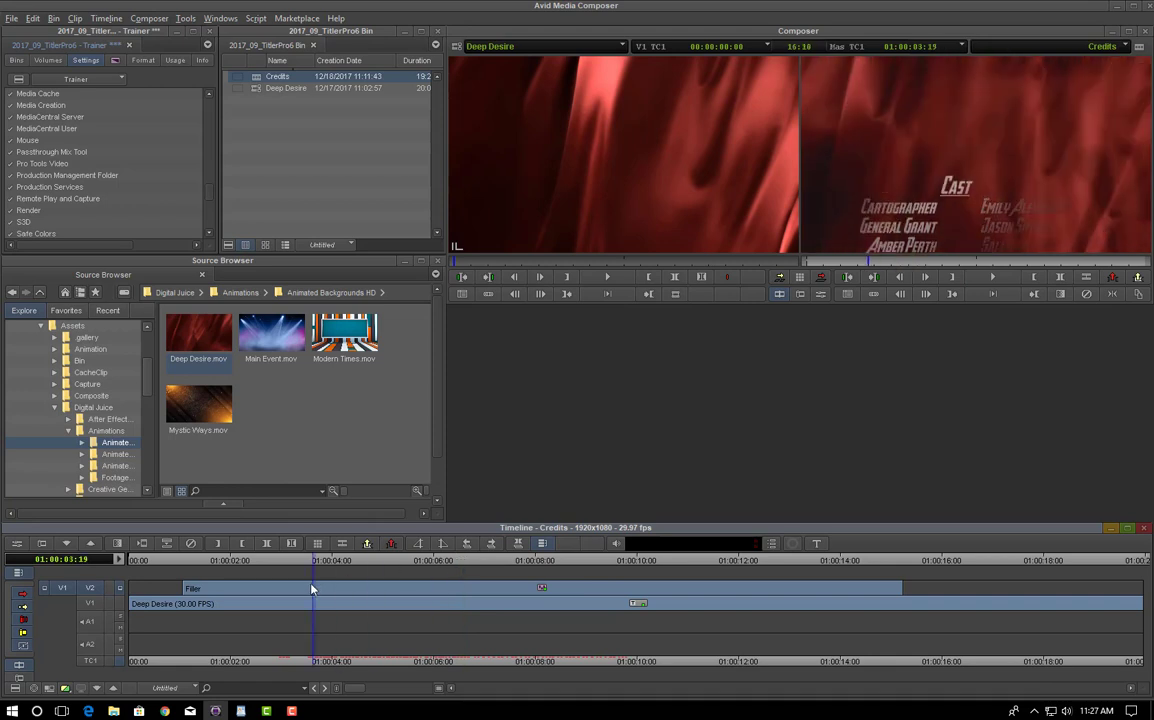
Step: Enable the playback and FX editing video frame caches in the Media Cache video memory settings
double_click(34, 94)
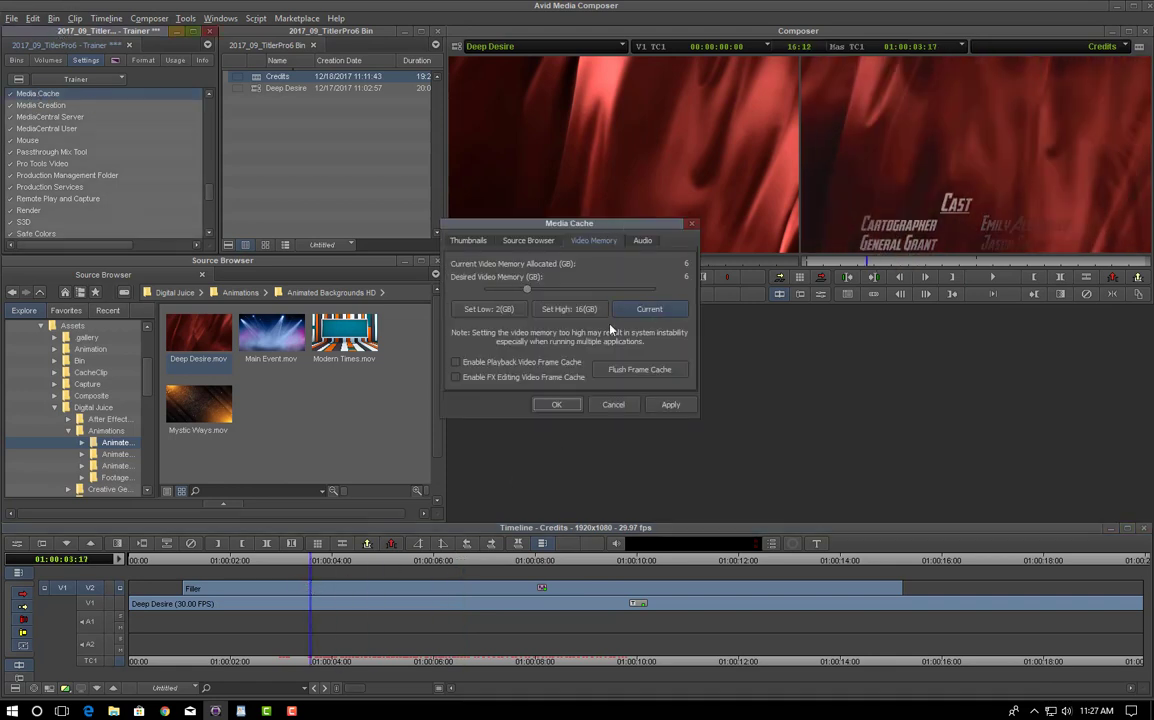
click(456, 362)
click(456, 377)
click(555, 406)
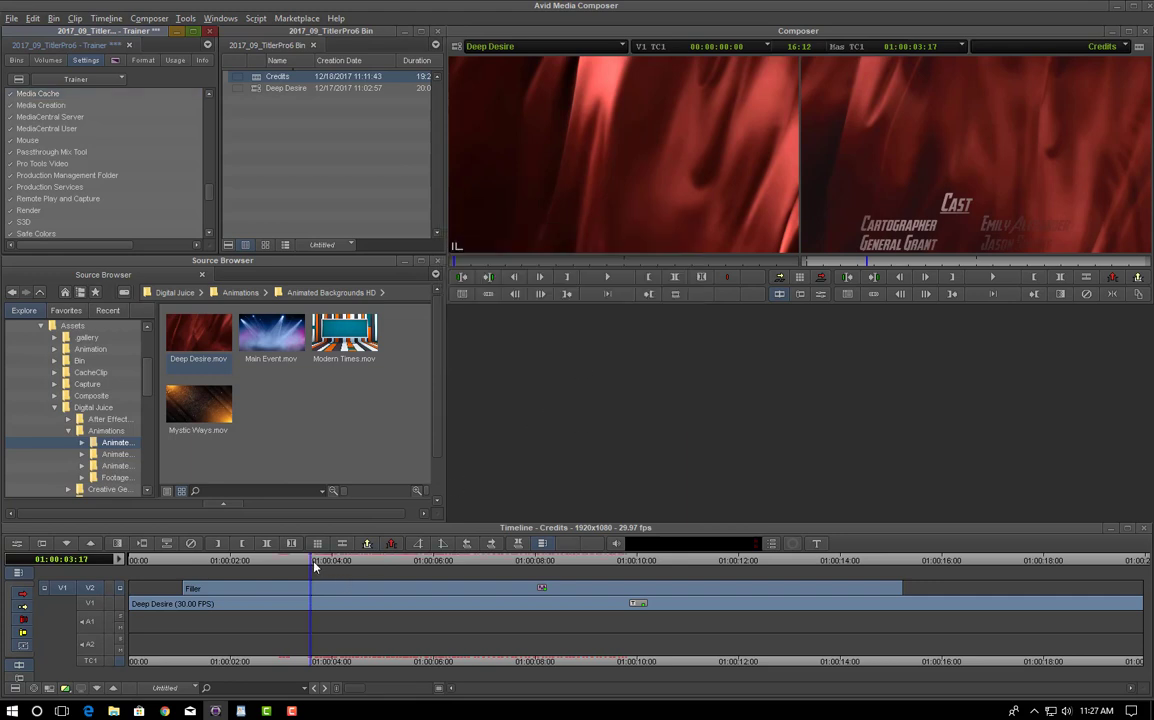
Step: Play the Credits sequence from just before the V2 title, reverse the playback, and play forward again from about 01:00:04
click(176, 578)
key(space)
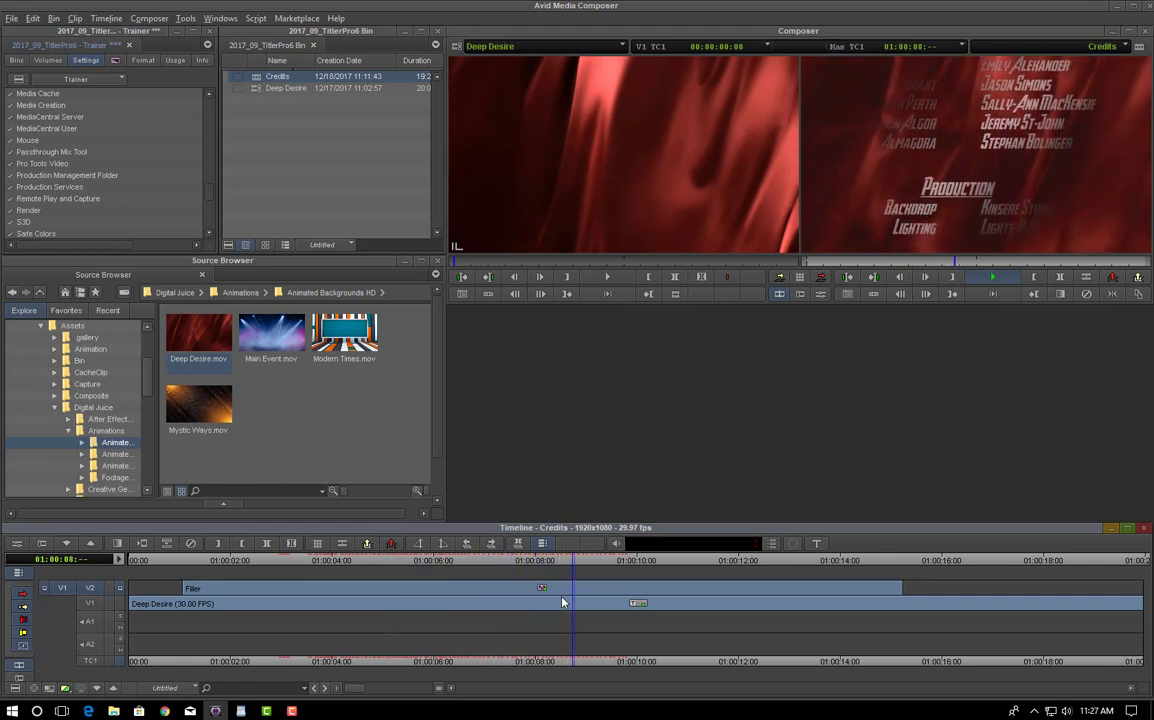
key(j)
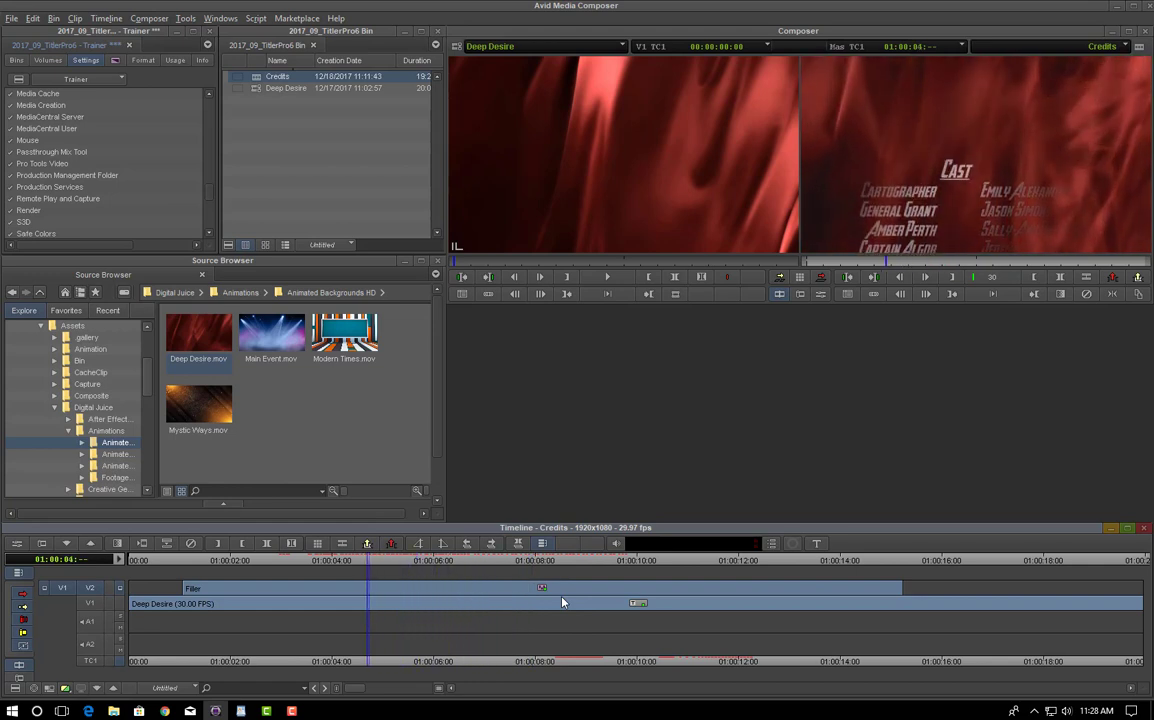
key(l)
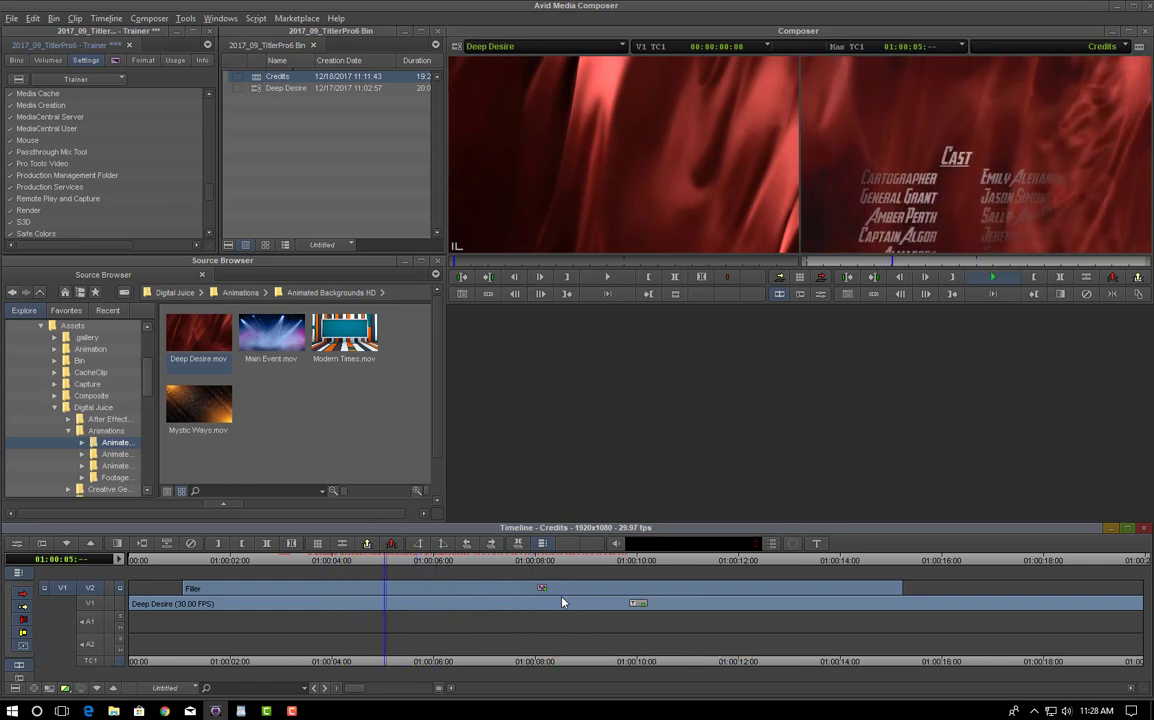